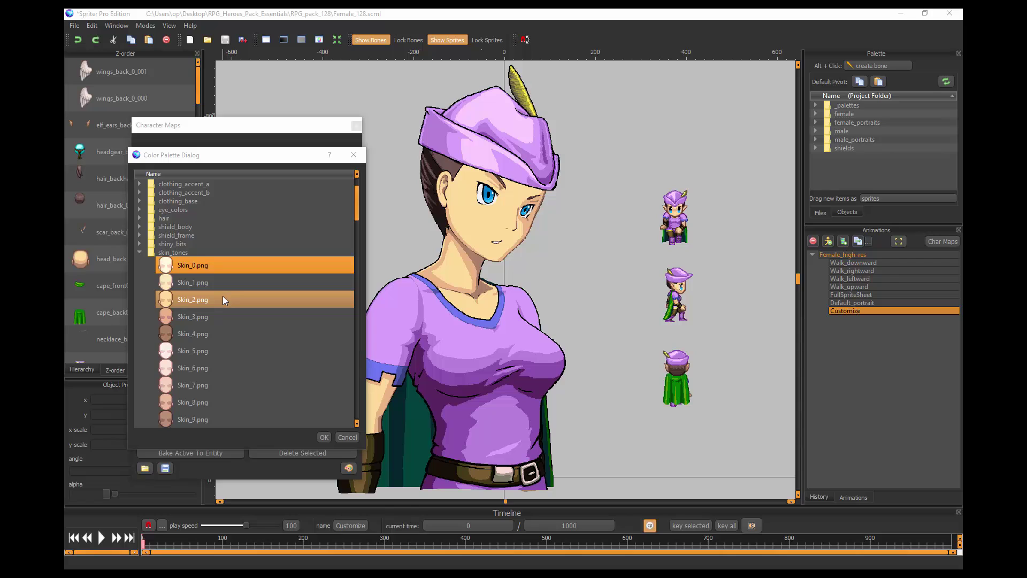
Preview skin tones Skin_2, Skin_4, Skin_3, Skin_0, Skin_7 and Skin_8, ending on Skin_4.
click(185, 302)
click(184, 335)
click(184, 316)
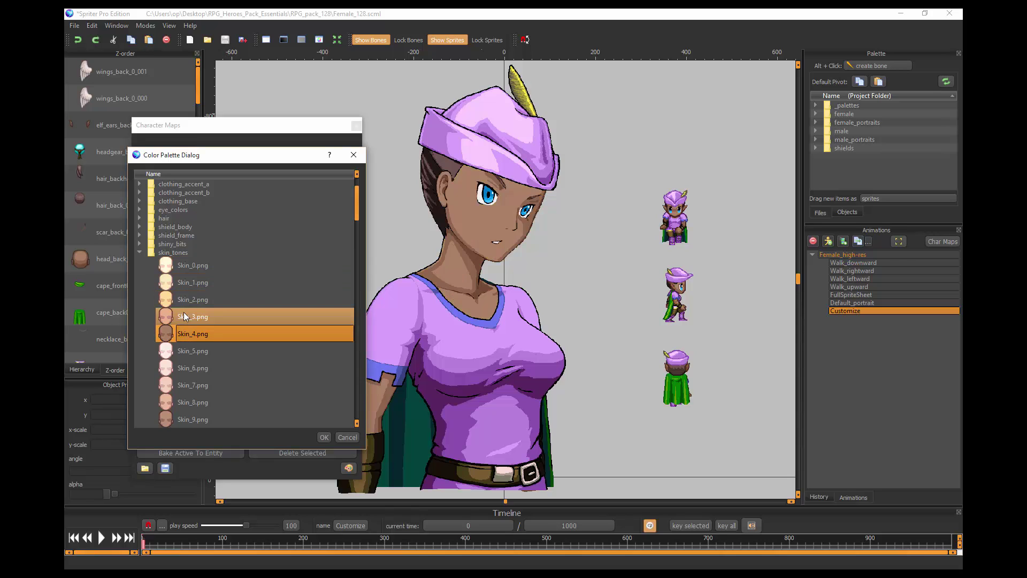
click(185, 300)
click(187, 271)
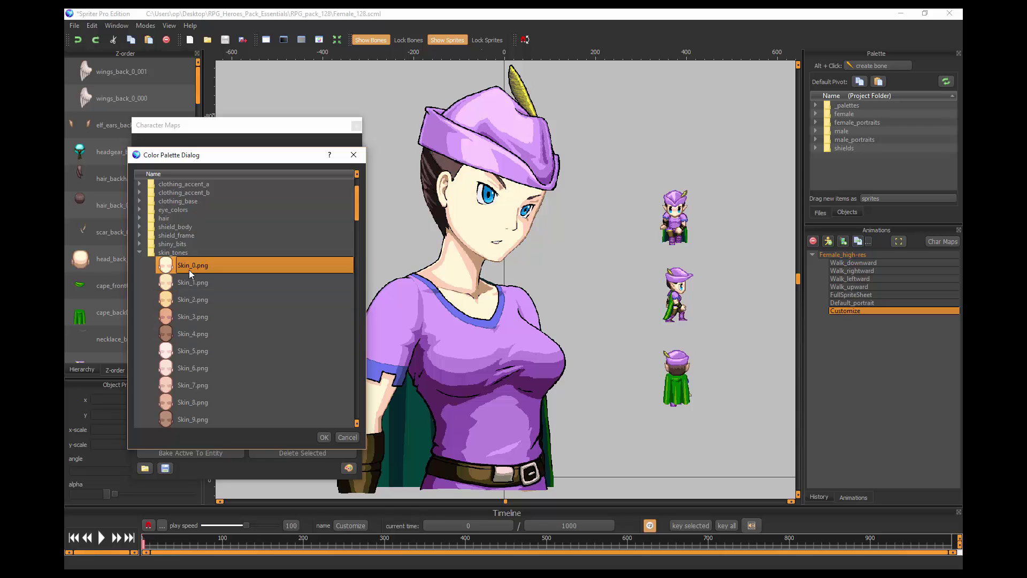
click(184, 297)
click(182, 315)
click(188, 385)
click(188, 407)
scroll(211, 339, up, 1)
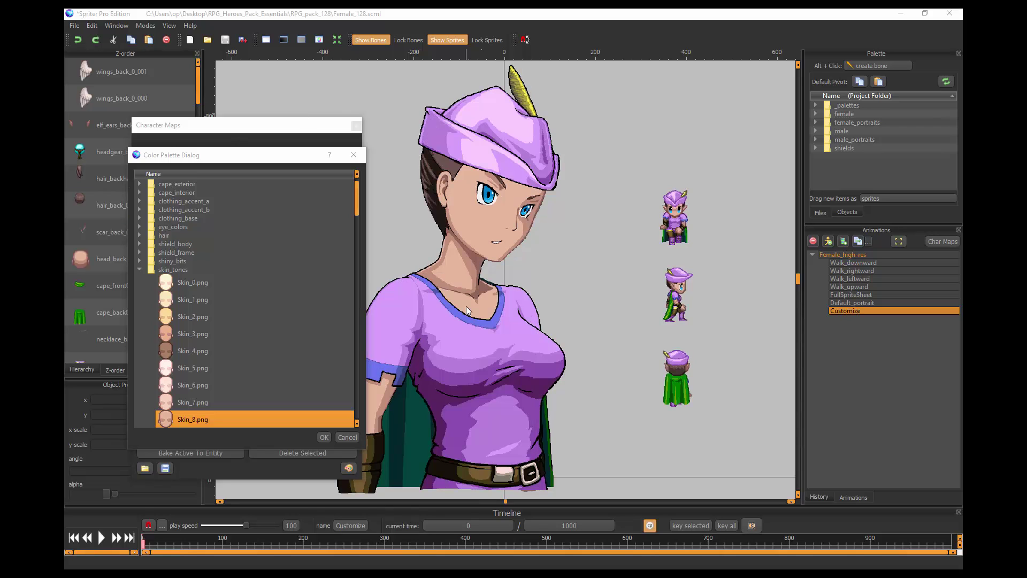
scroll(266, 284, down, 2)
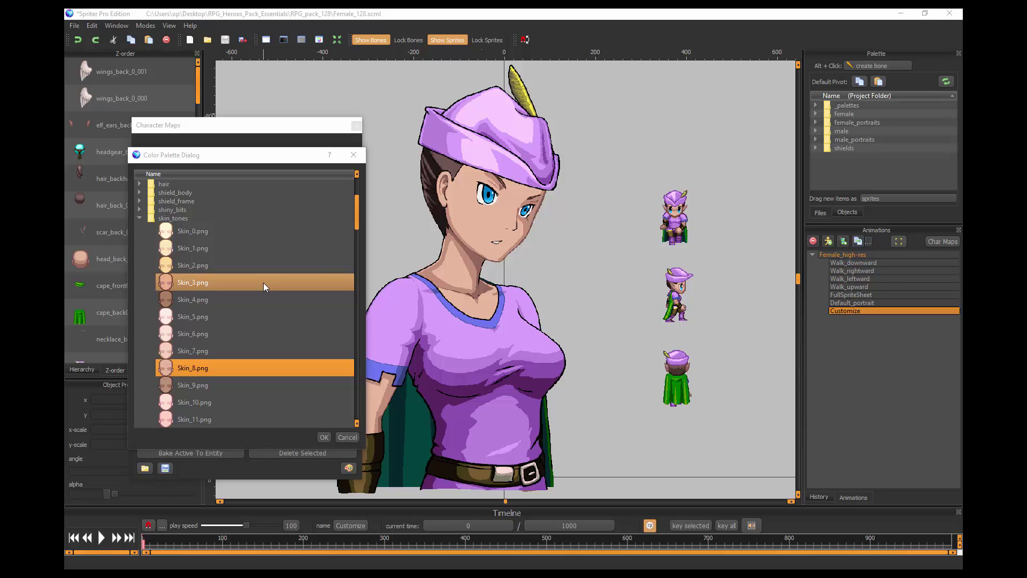
click(217, 302)
Switch the character's skin to Skin_7, then Skin_2, and finally back to Skin_0.
click(204, 345)
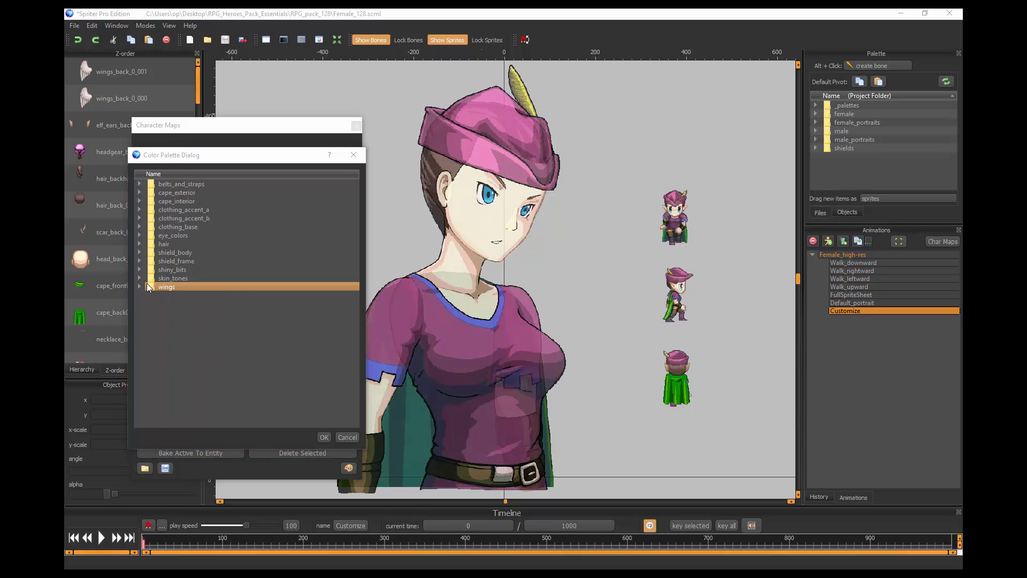
click(138, 278)
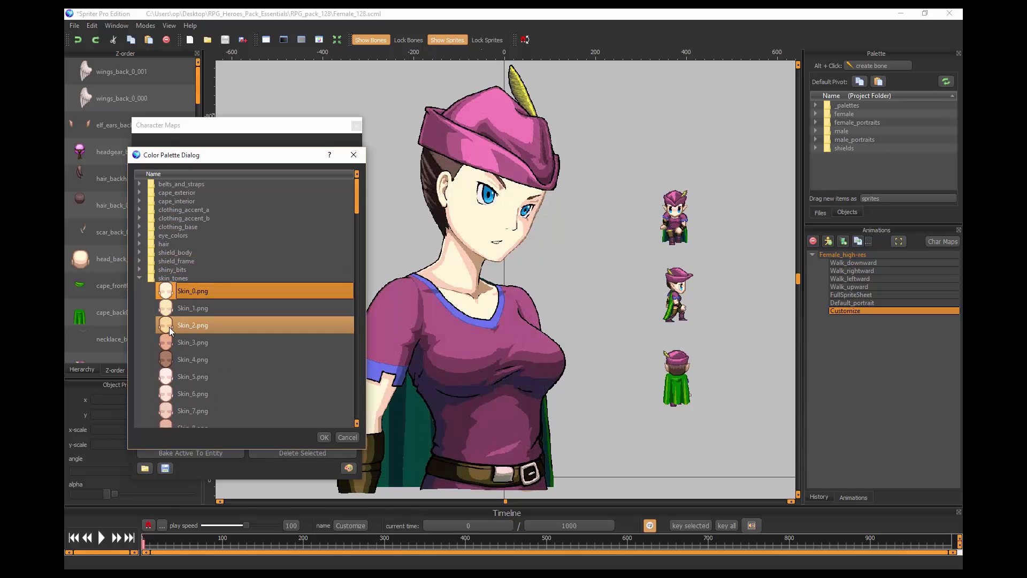
click(169, 325)
click(165, 290)
Collapse skin_tones and apply clothing_base_17 from the clothing_base palettes.
click(139, 278)
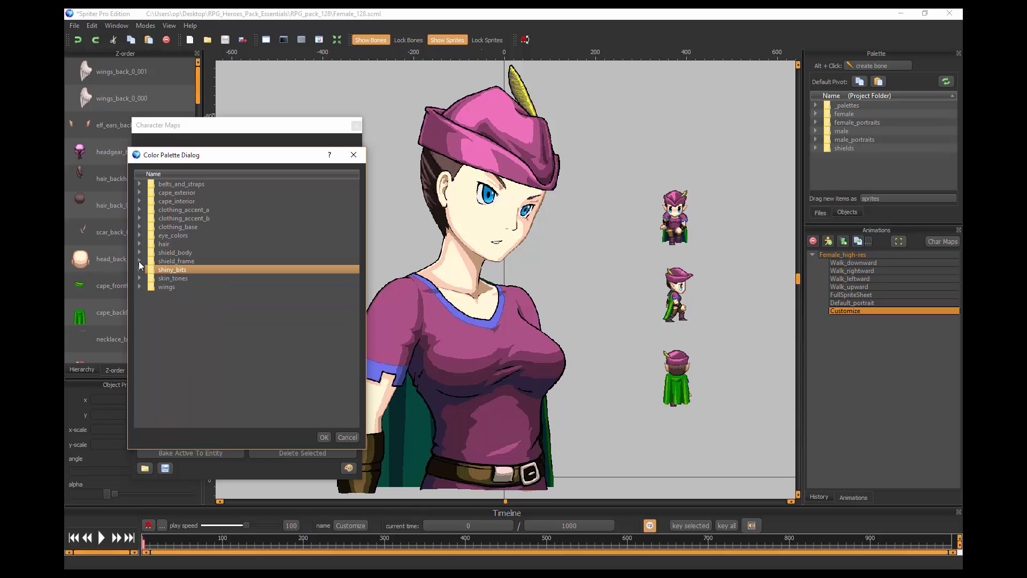
click(138, 226)
scroll(198, 326, down, 6)
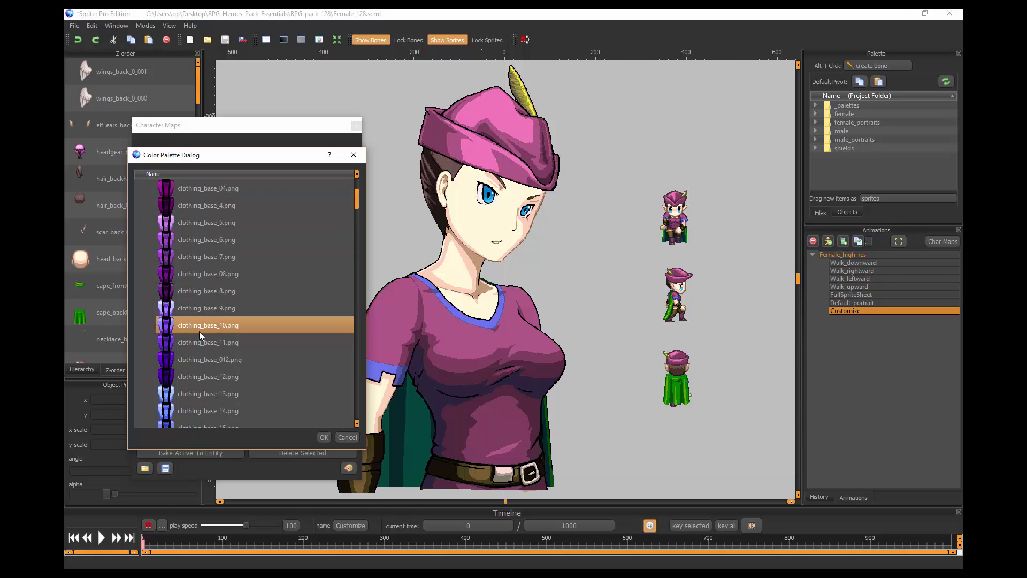
click(207, 276)
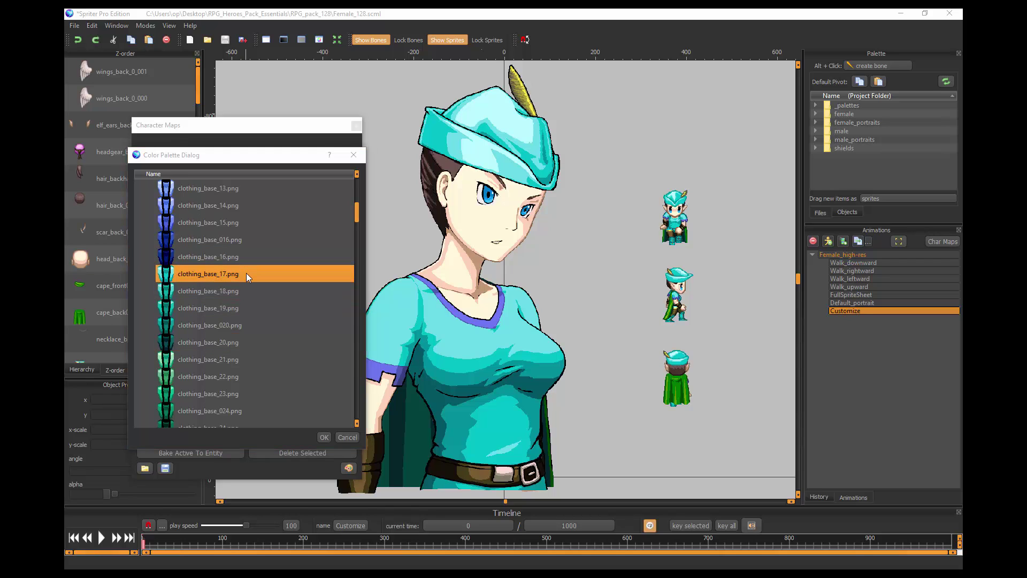
scroll(237, 290, up, 5)
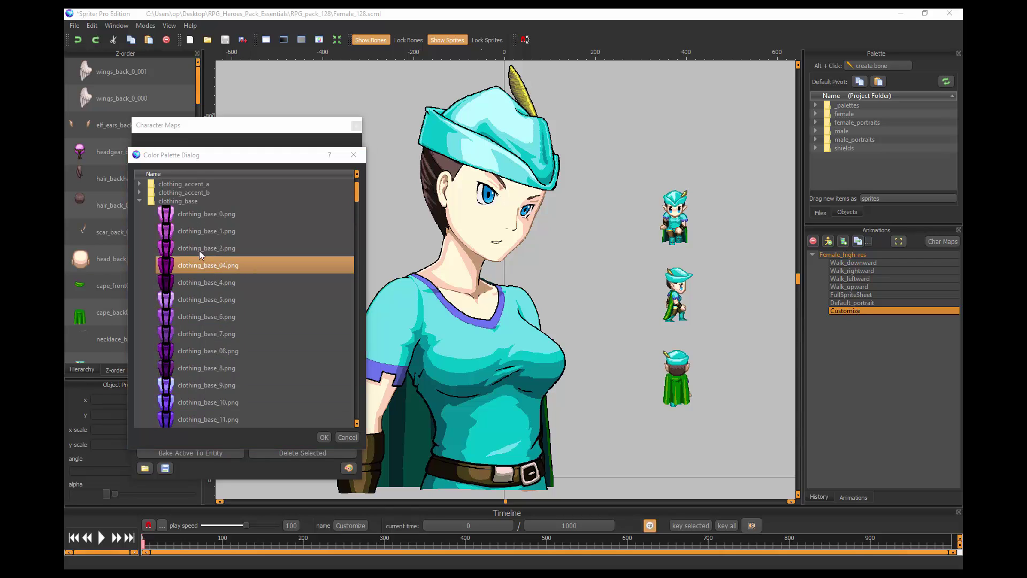
scroll(243, 307, down, 5)
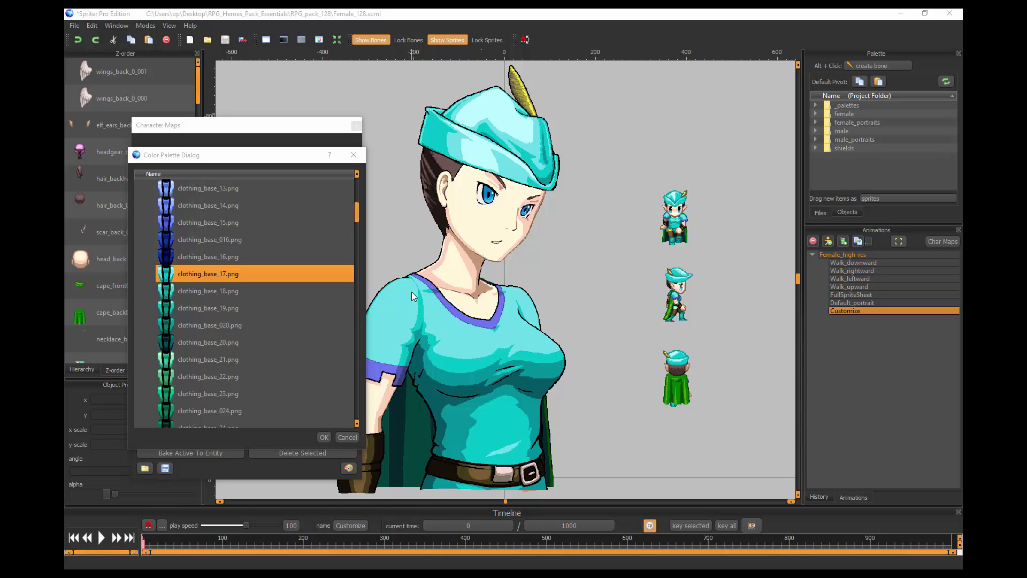
Minimize Spriter and go to the Pro Motion Downloads page on cosmigo.com.
click(901, 14)
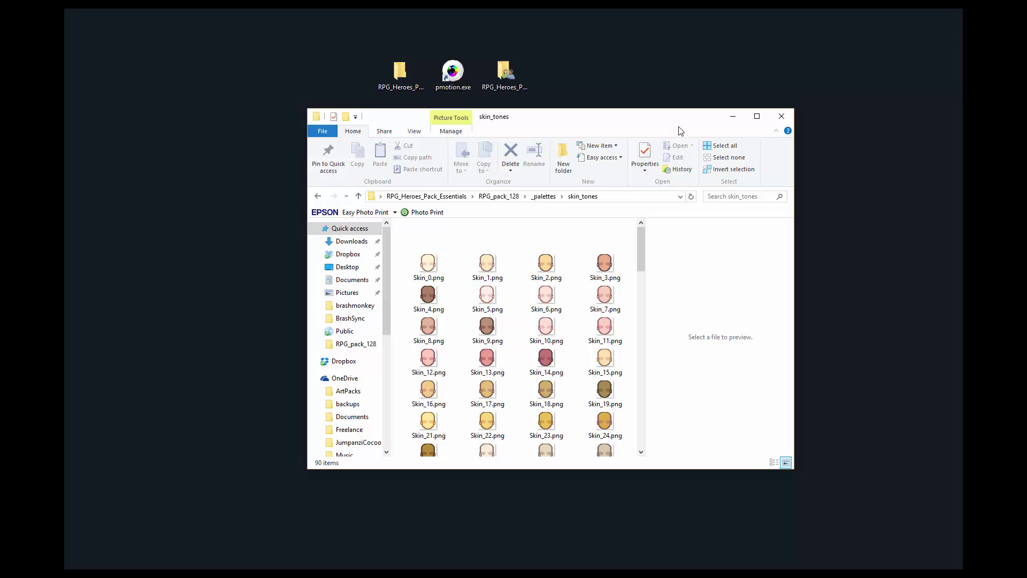
drag(599, 118, 562, 113)
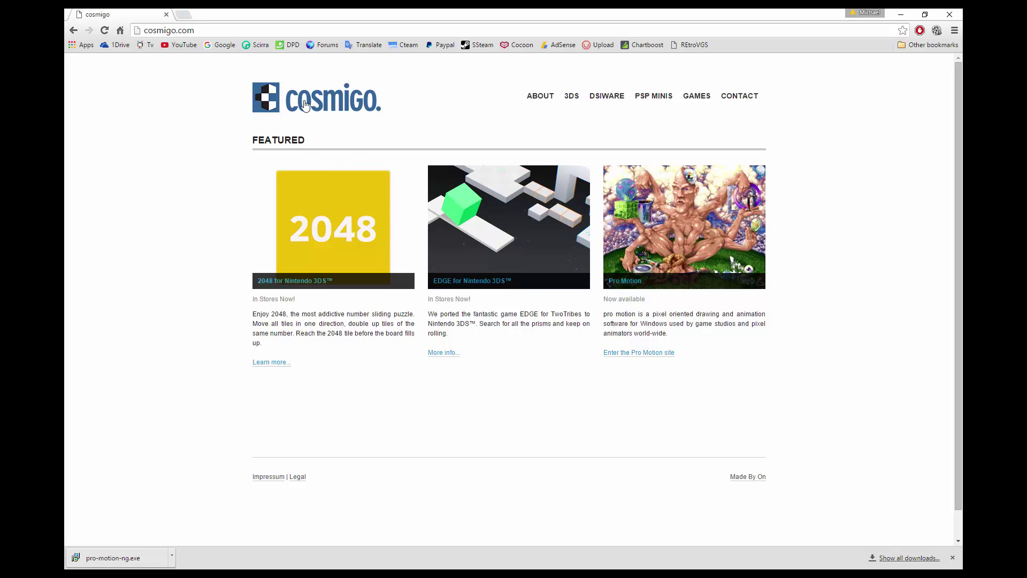
click(640, 239)
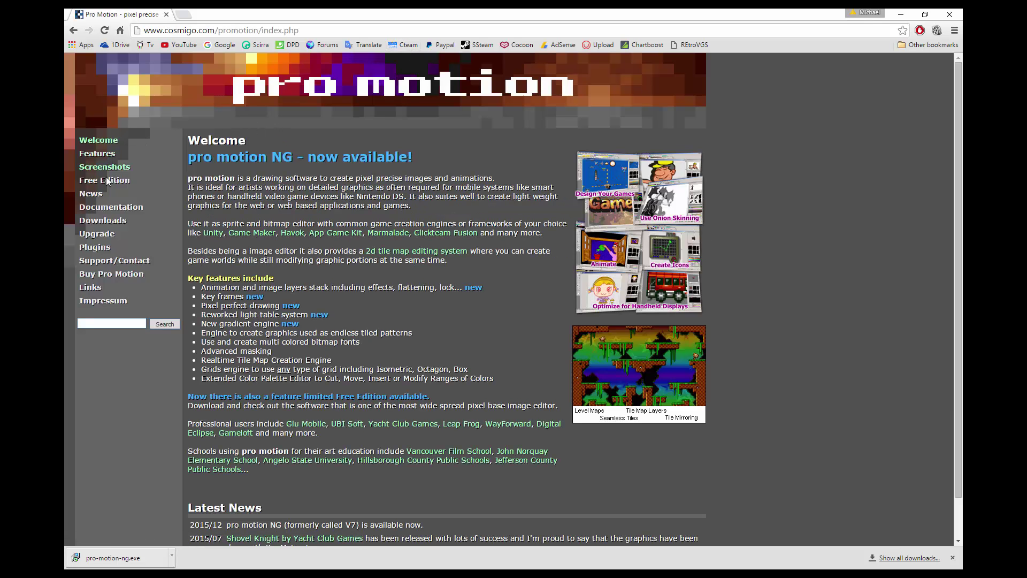
click(104, 222)
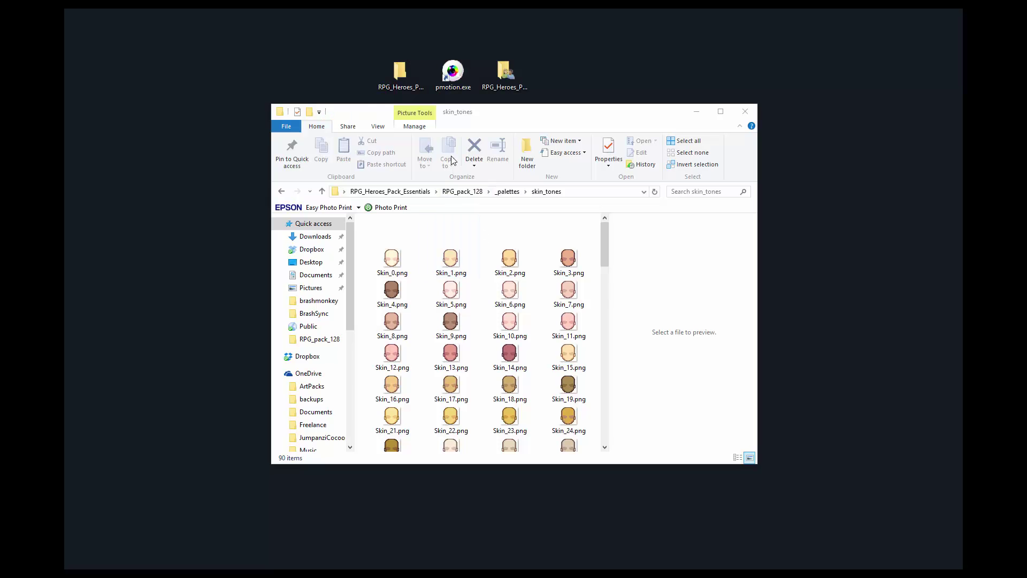
Launch pmotion.exe and select clothing_base_17.png inside _palettes\clothing_base.
click(453, 80)
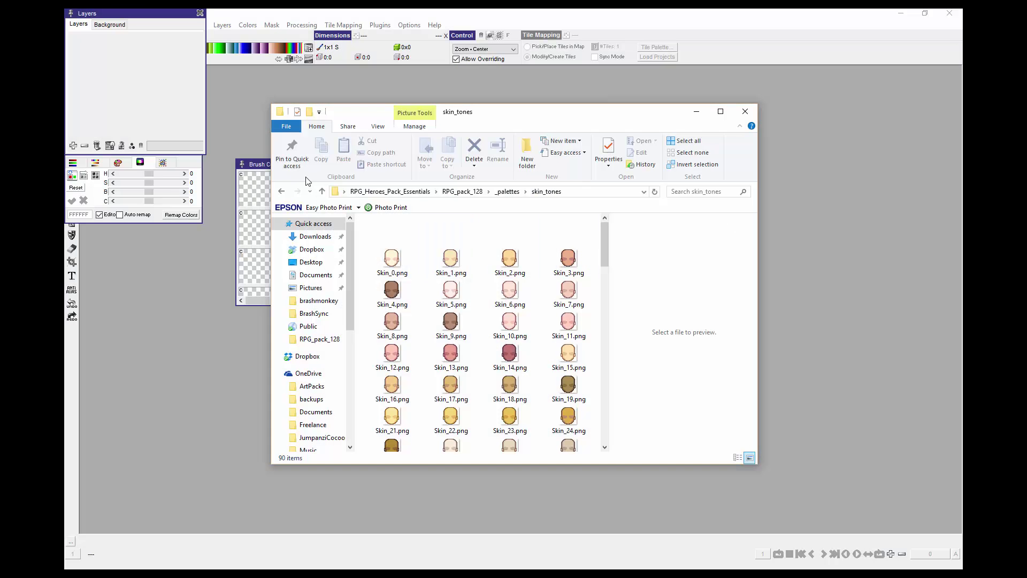
click(281, 191)
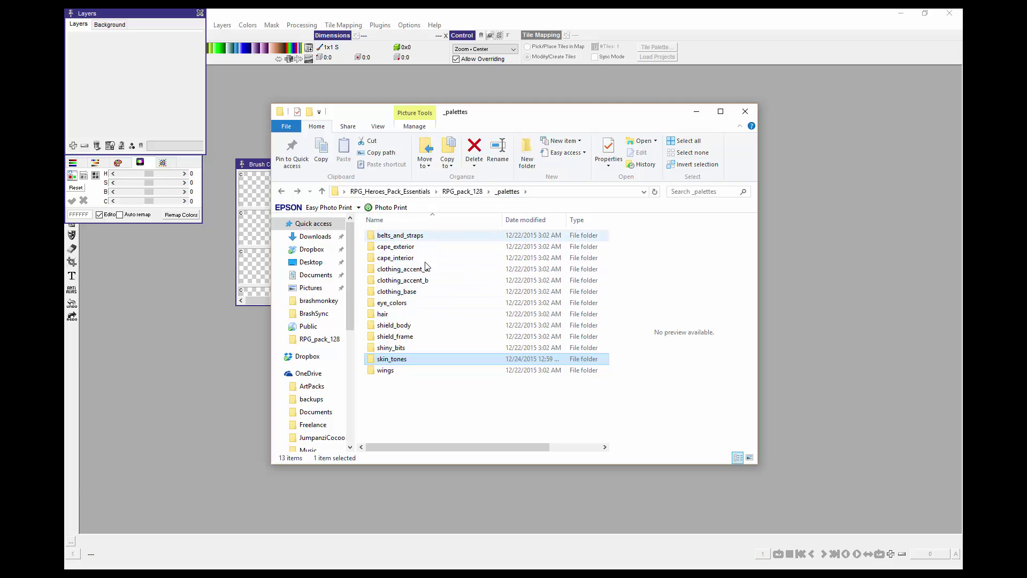
double_click(399, 291)
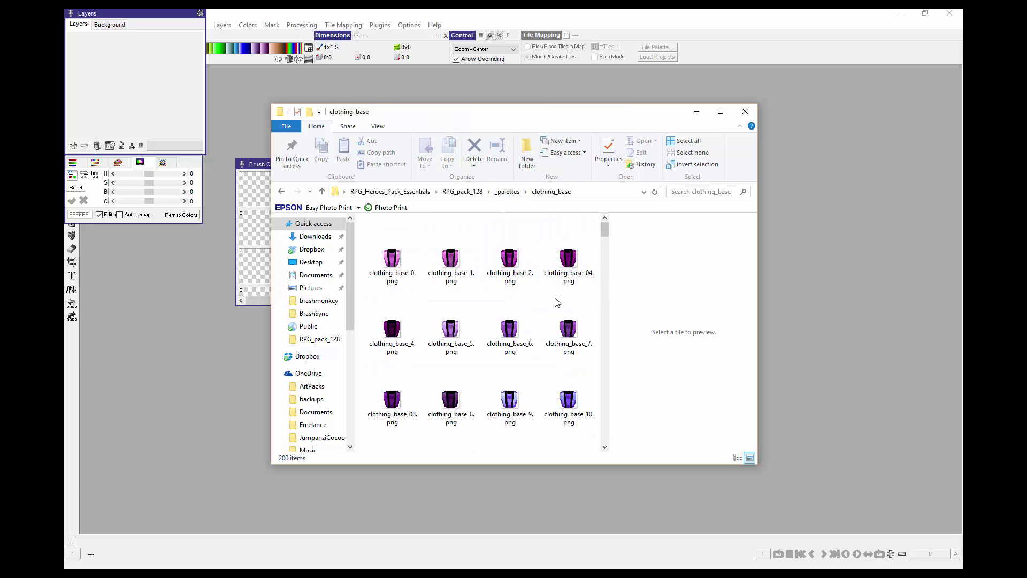
scroll(542, 304, down, 2)
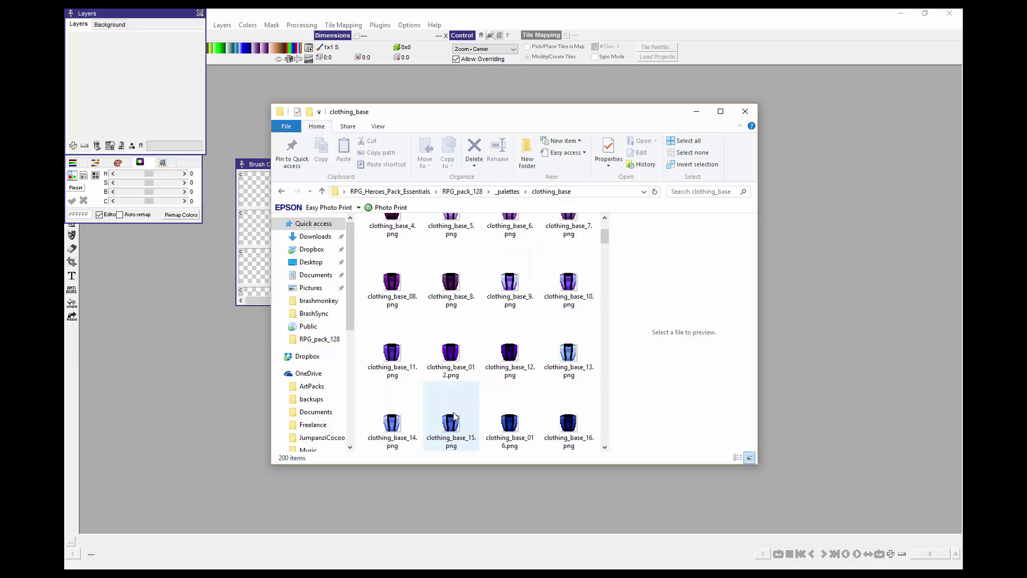
scroll(453, 419, down, 2)
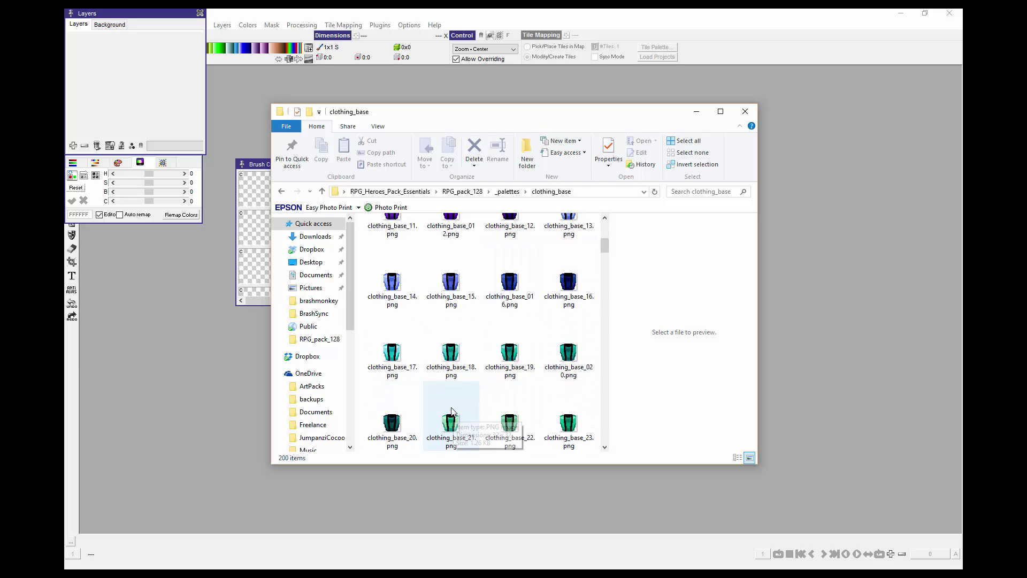
click(409, 368)
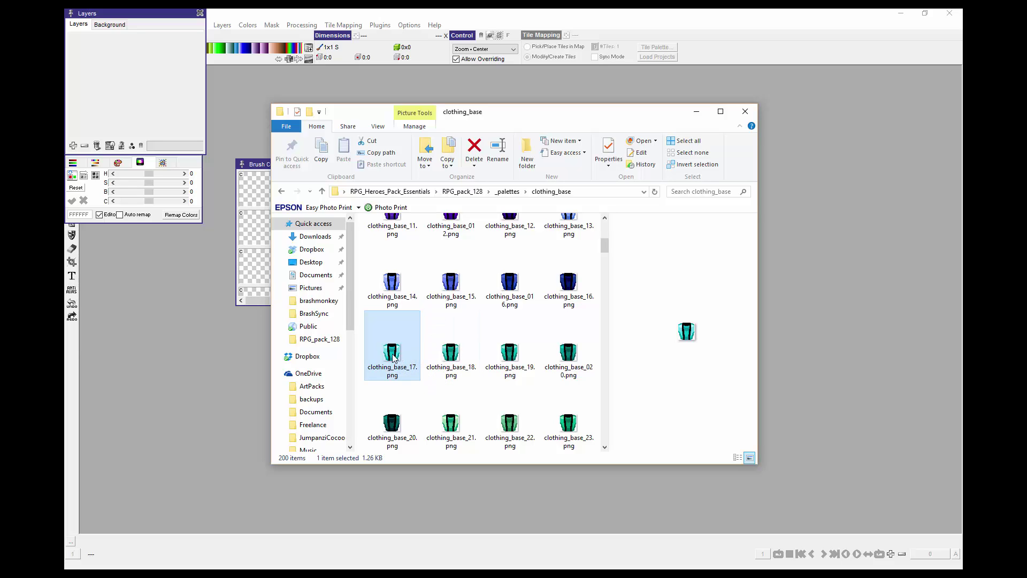
Duplicate clothing_base_17.png and rename the copy to clothing_base_17_lighter.png.
key(ctrl+c)
key(ctrl+v)
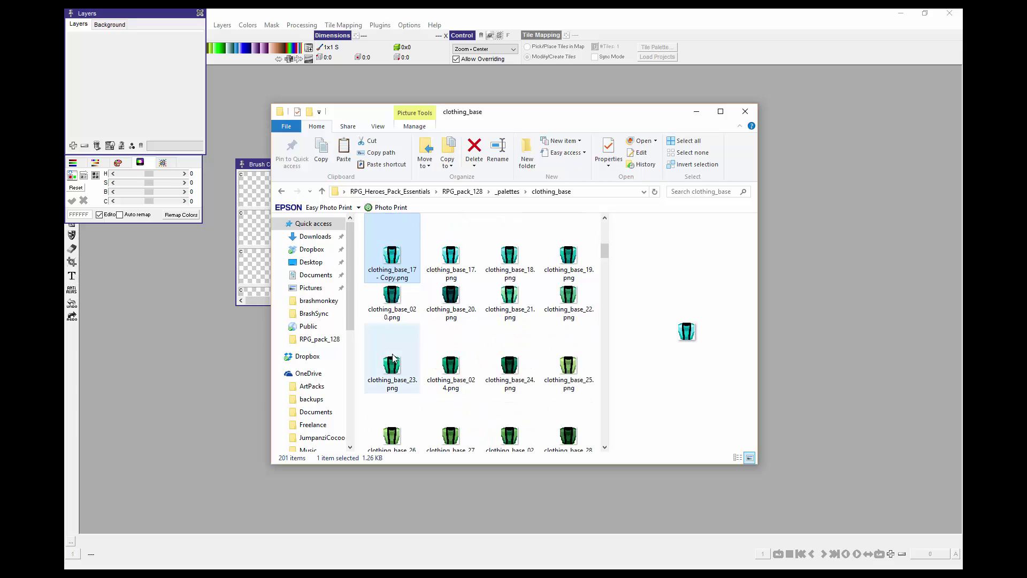
right_click(388, 259)
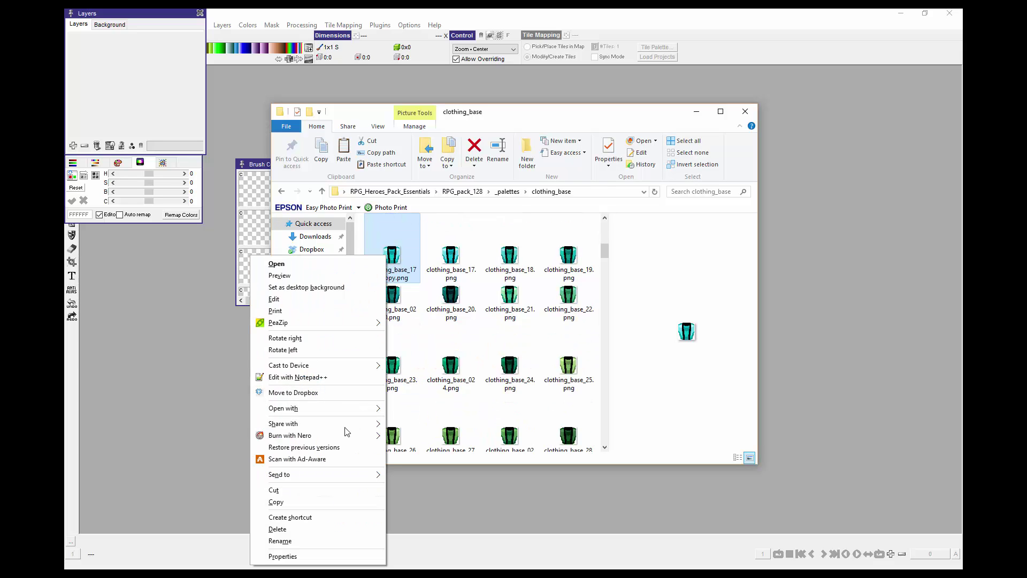
click(280, 540)
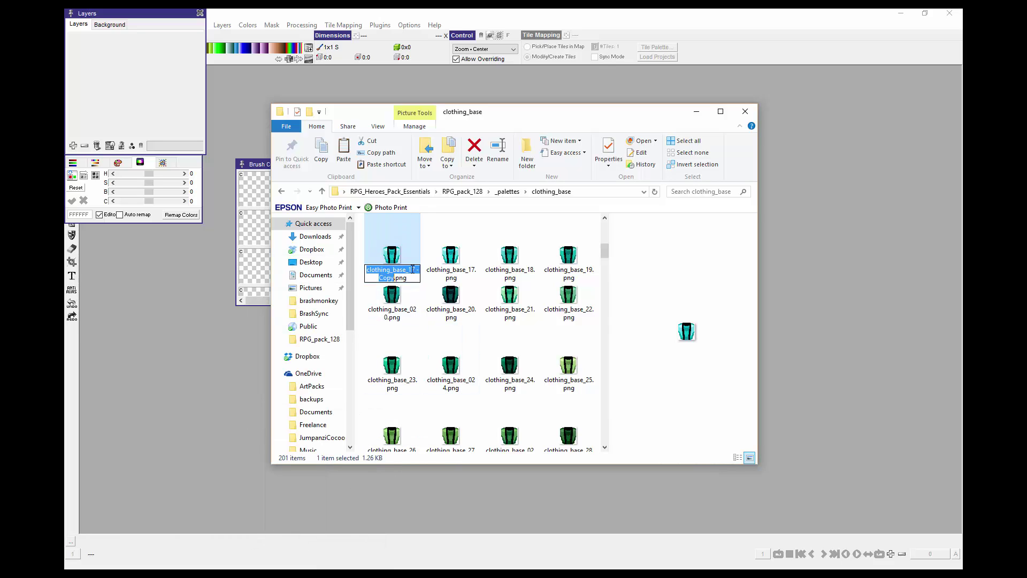
drag(414, 270, 390, 278)
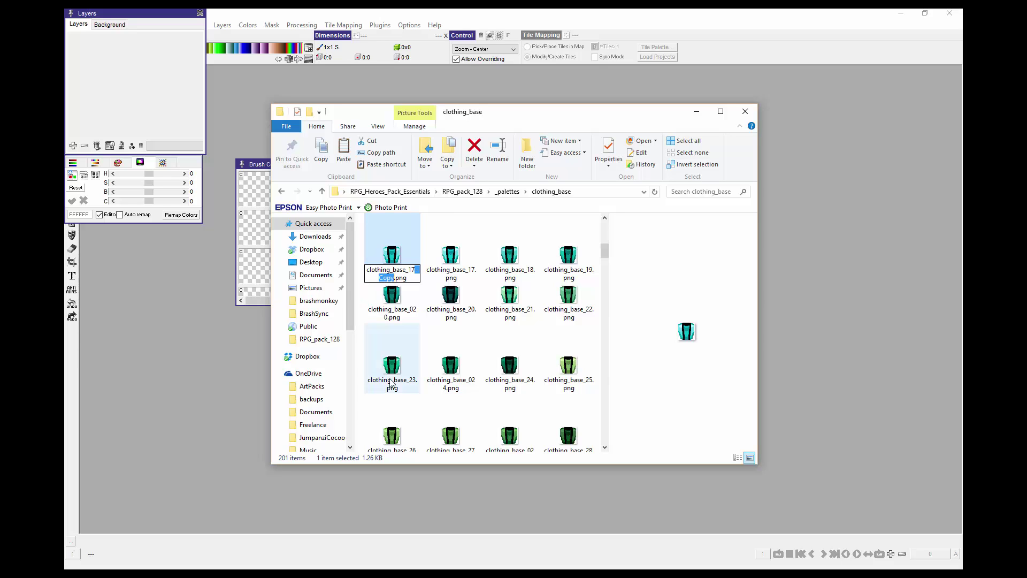
key(BackSpace)
text(_lighter)
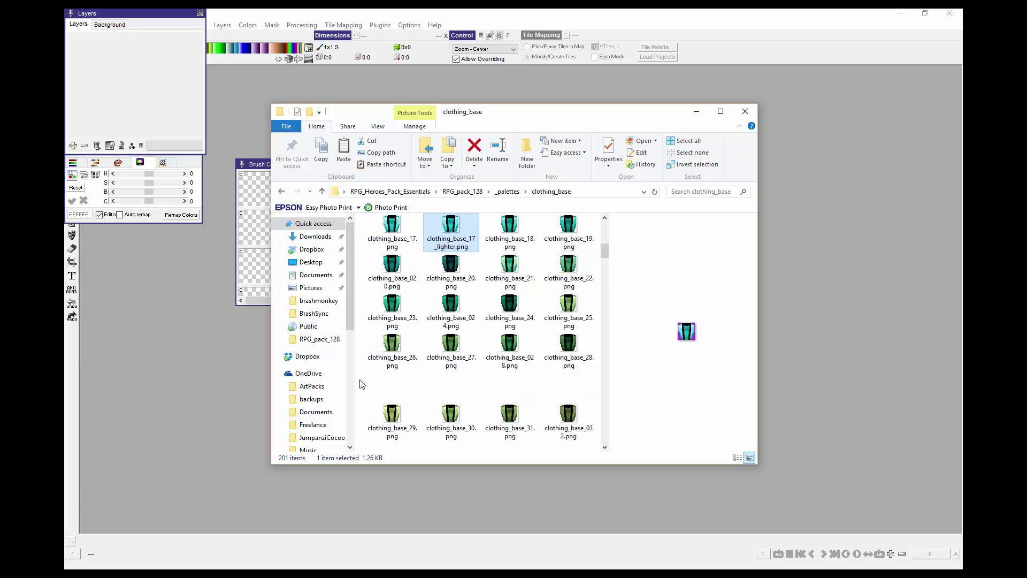
key(Return)
Open clothing_base_17_lighter.png in Pro Motion and arrange the windows into the standard layout.
drag(451, 231, 214, 365)
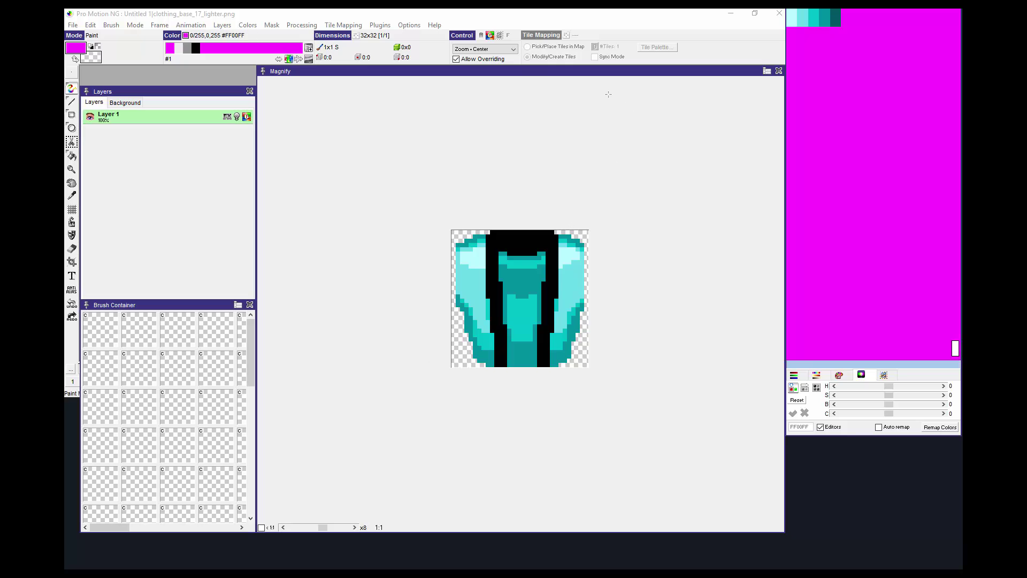
click(408, 25)
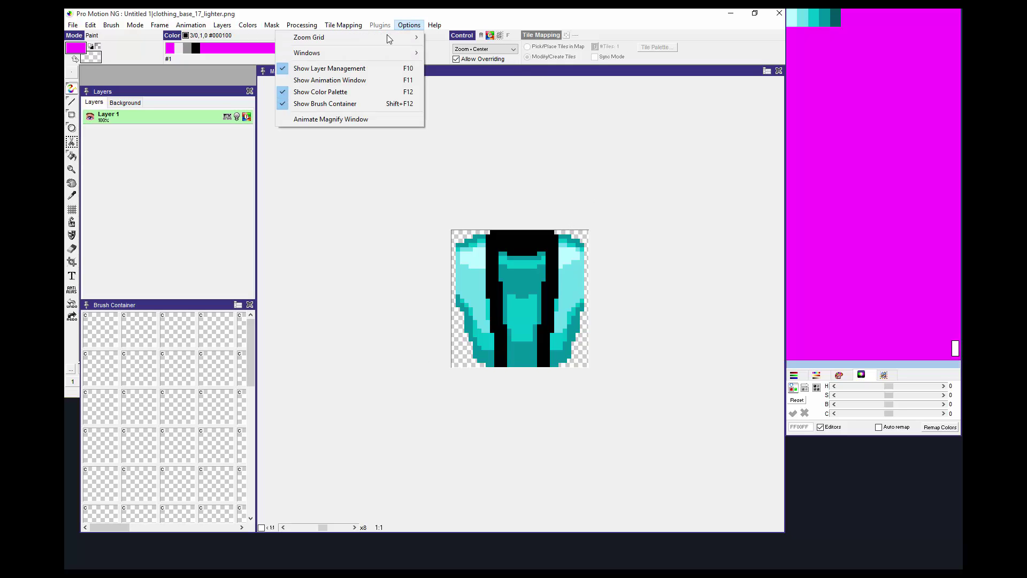
mouse_move(351, 52)
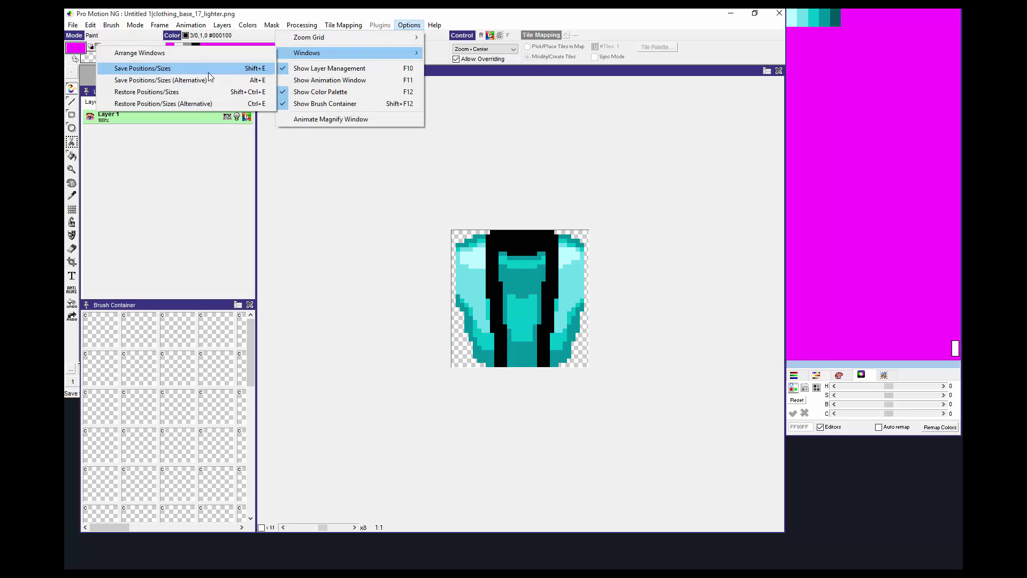
click(172, 56)
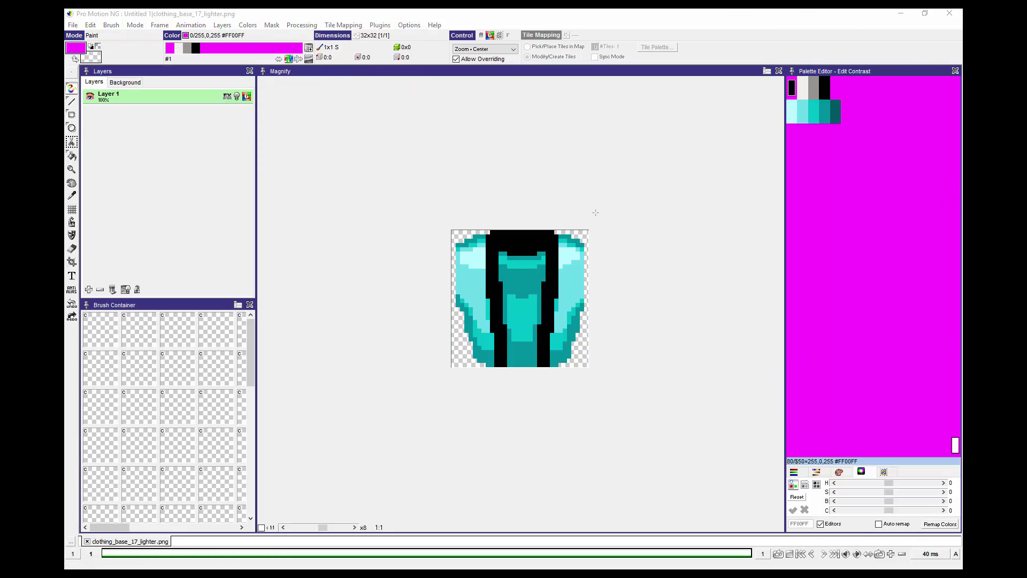
scroll(565, 301, up, 5)
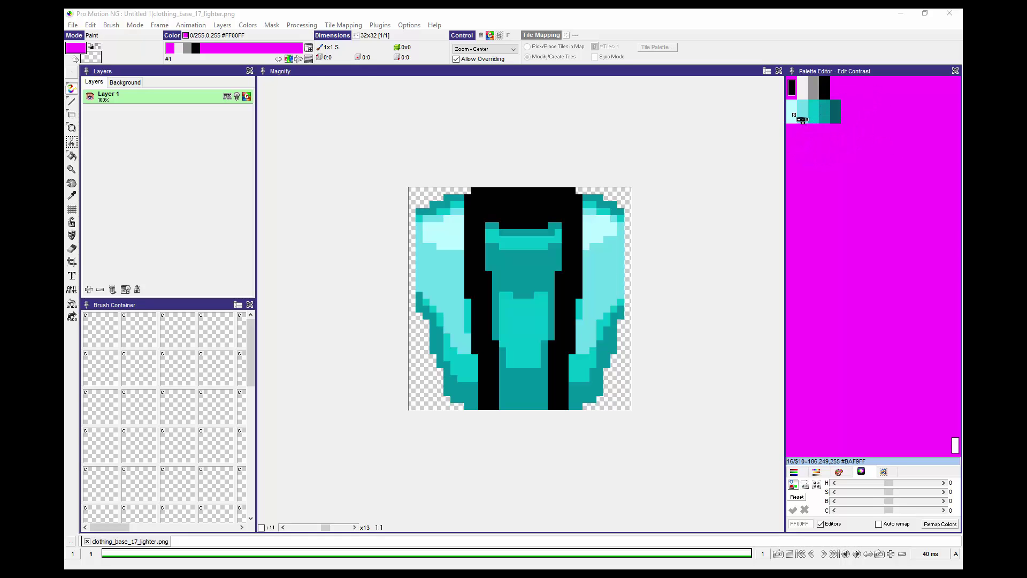
Edit colours as RGB and raise the lightest cyan colour's red value by one.
click(795, 471)
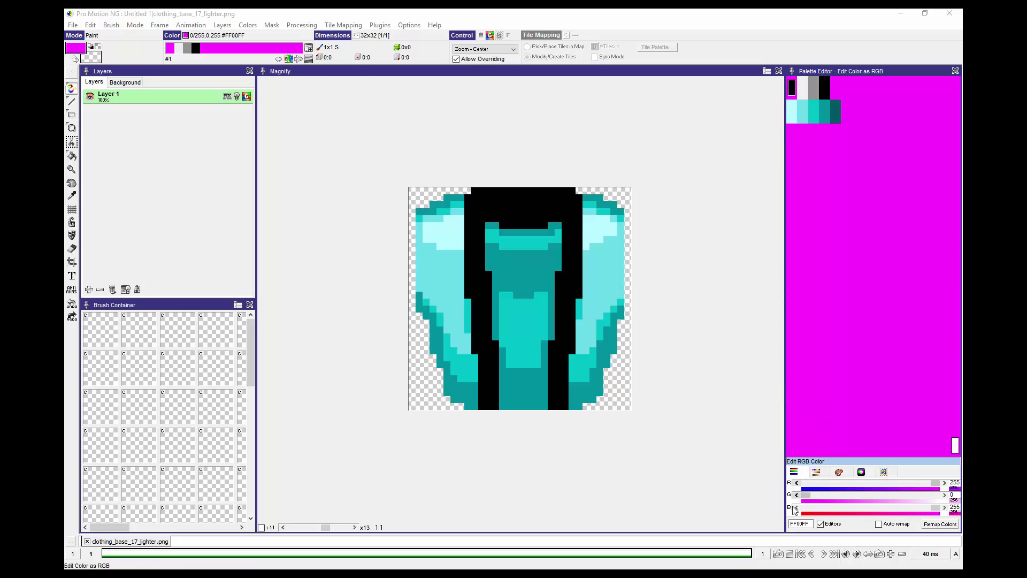
click(792, 111)
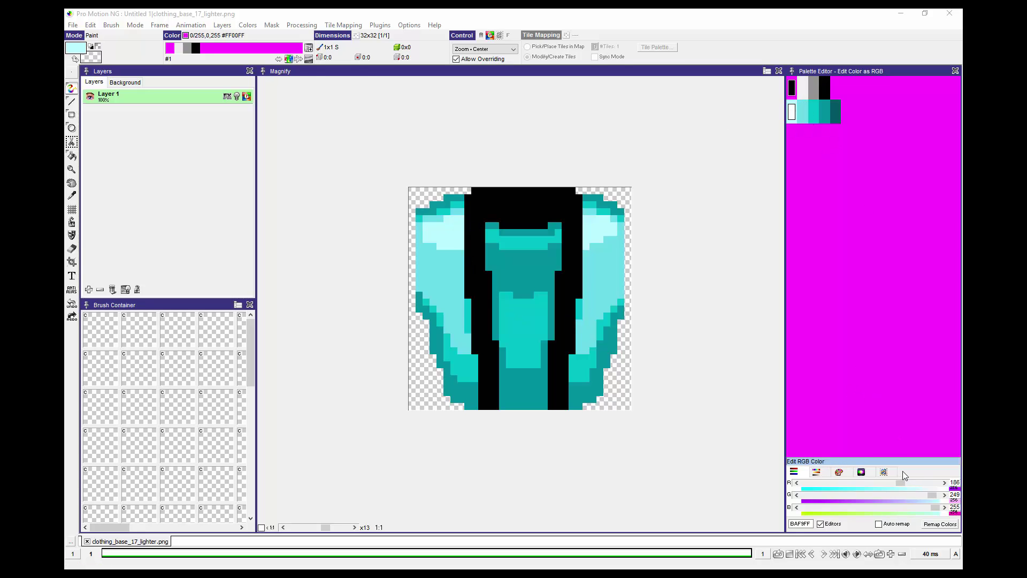
mouse_move(900, 481)
mouse_down()
mouse_move(861, 482)
mouse_move(887, 483)
mouse_up()
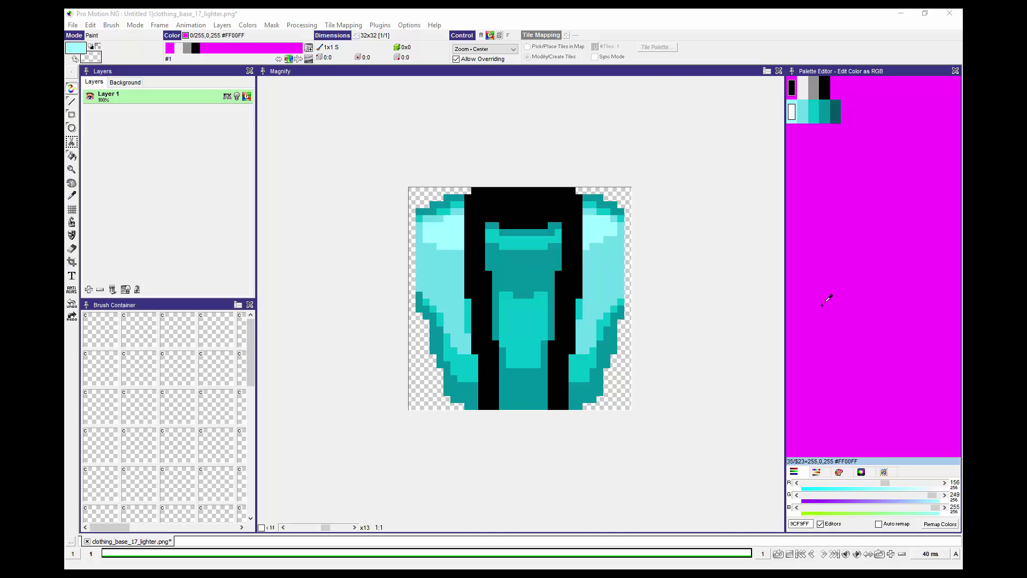
Select the linear colour range from white to dark teal and apply brightness +46, contrast +39.
click(862, 472)
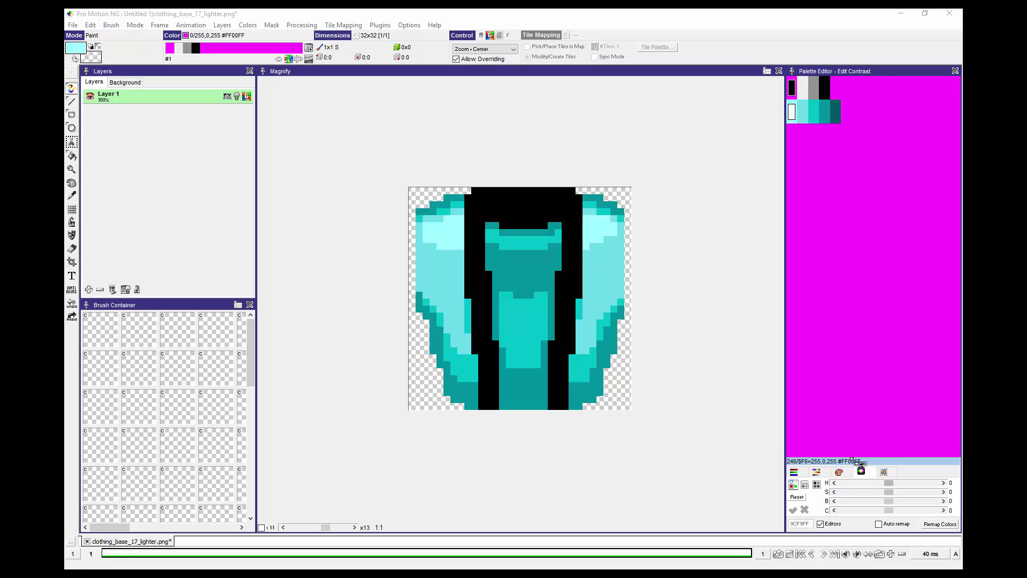
click(805, 485)
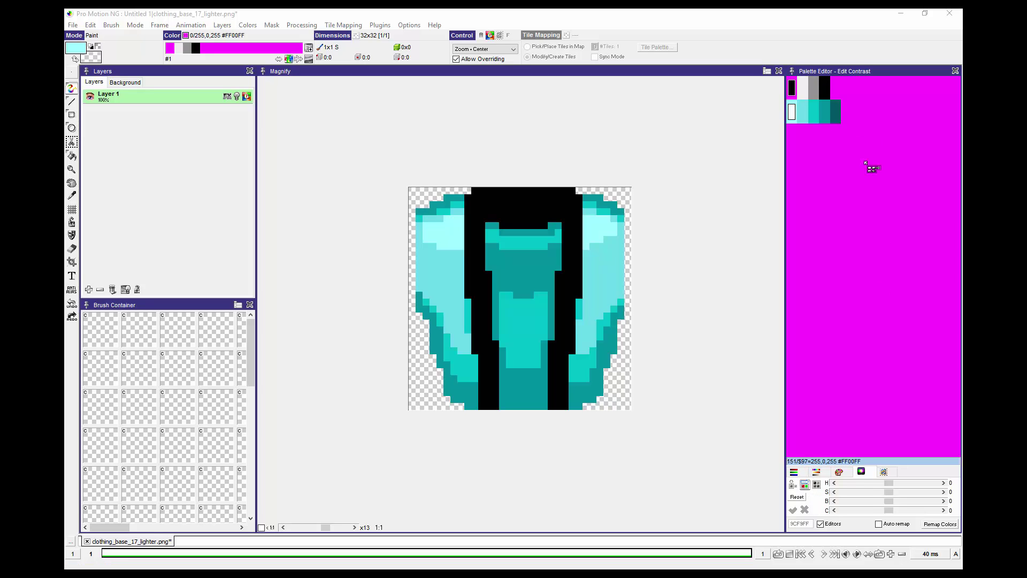
drag(793, 122, 837, 113)
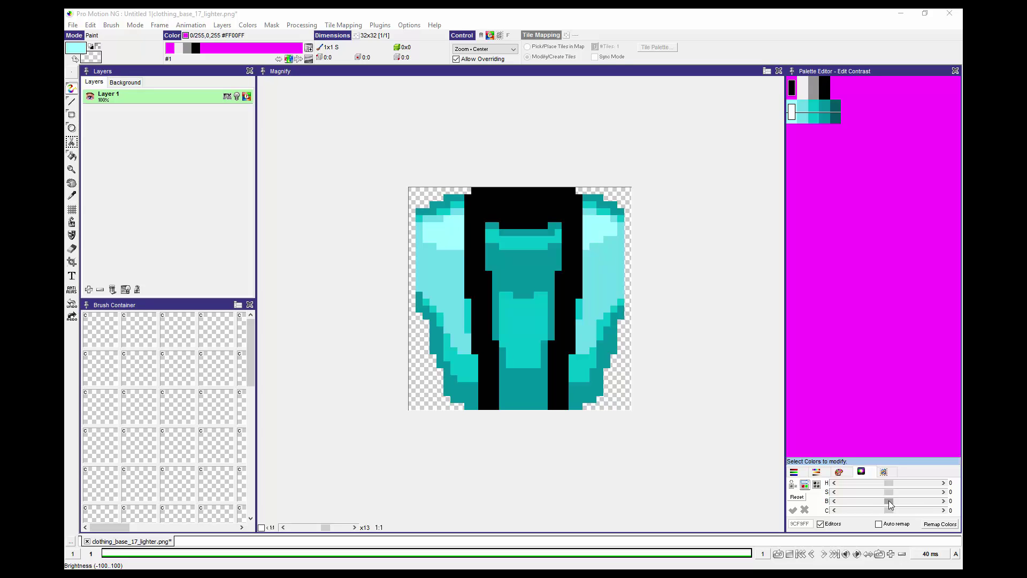
drag(890, 504, 912, 500)
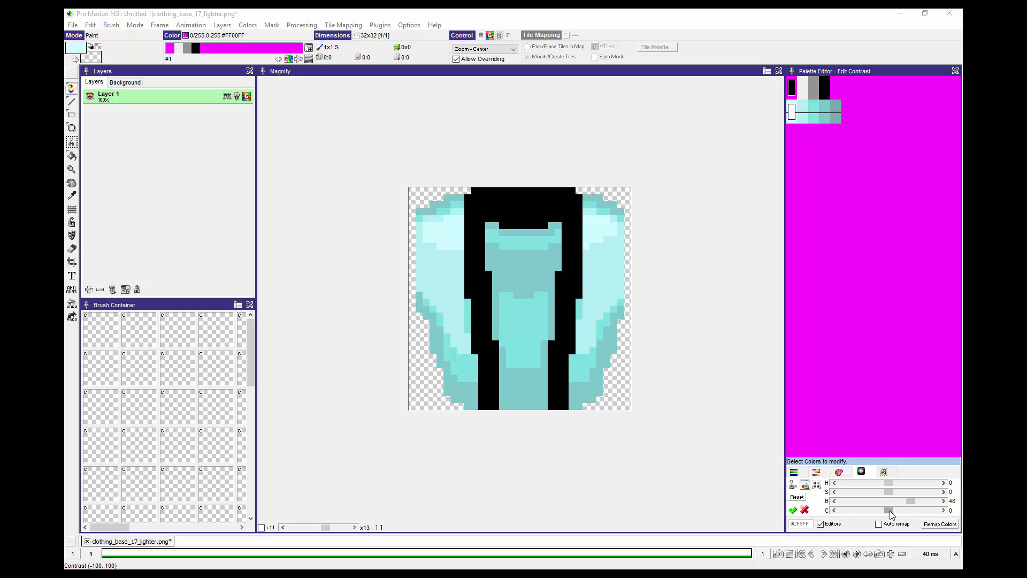
drag(890, 509, 908, 492)
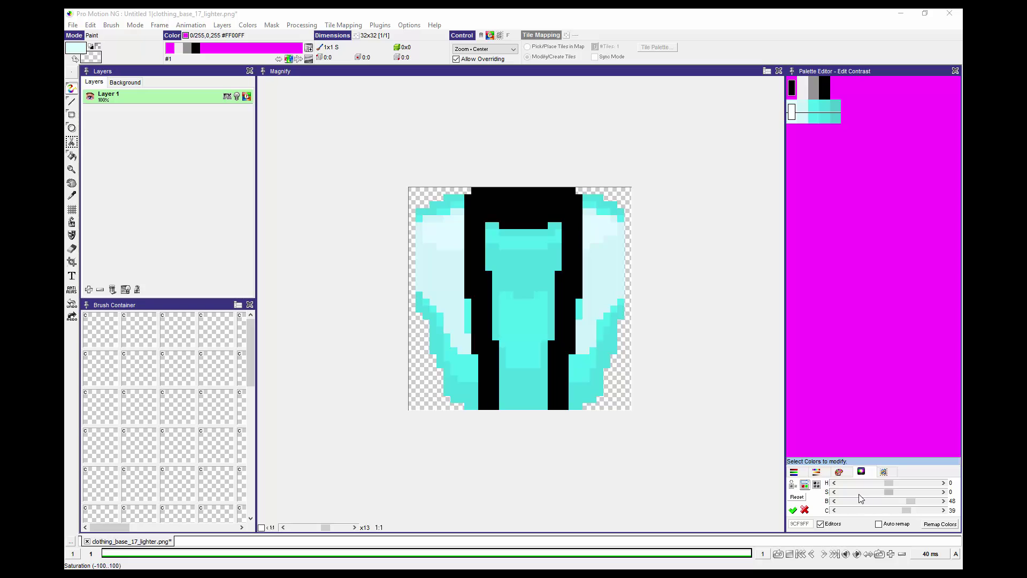
click(794, 509)
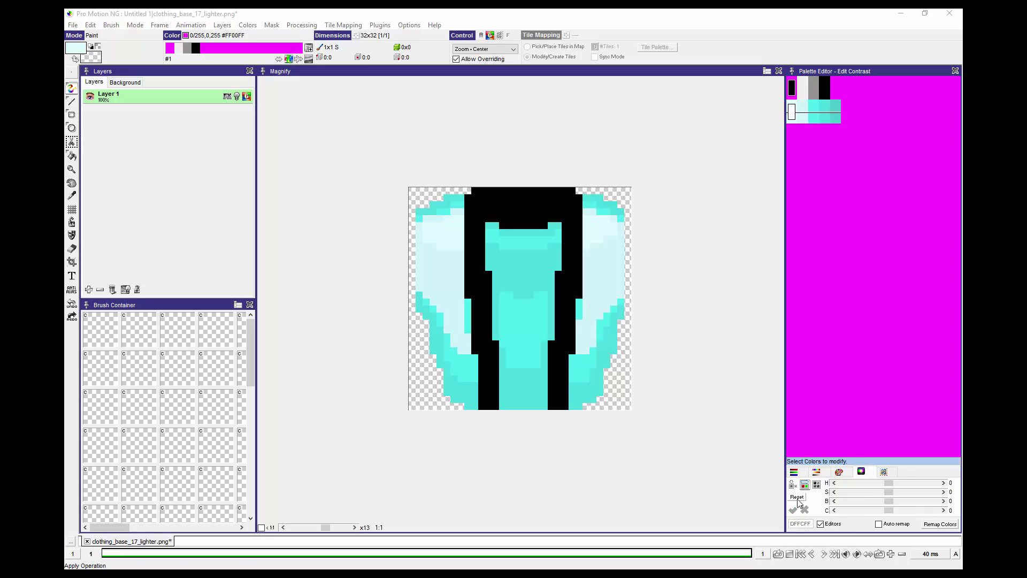
Inspect palette colours 18 and 19 in RGB, then lower saturation to -31.
click(794, 472)
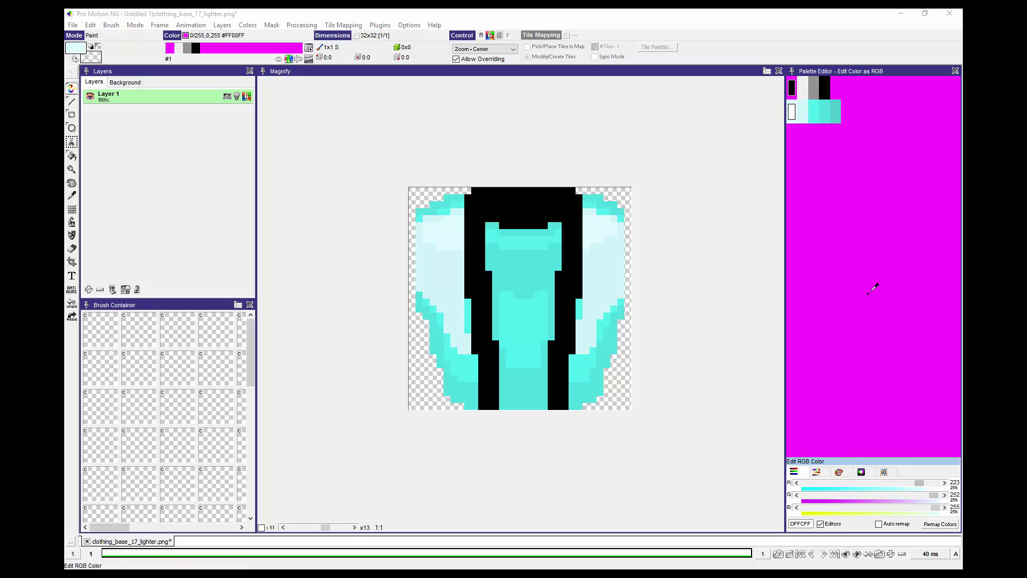
click(824, 109)
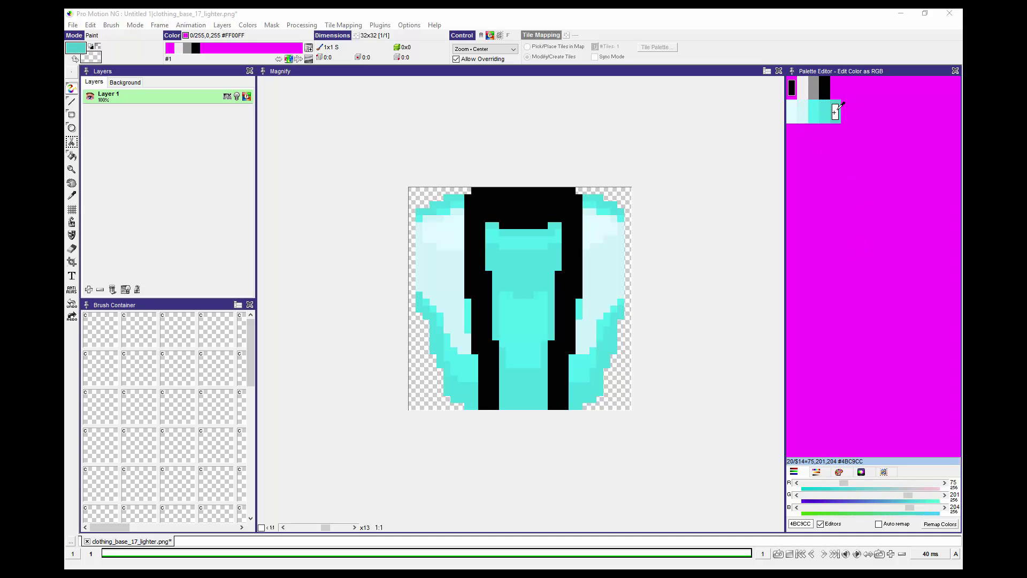
click(815, 115)
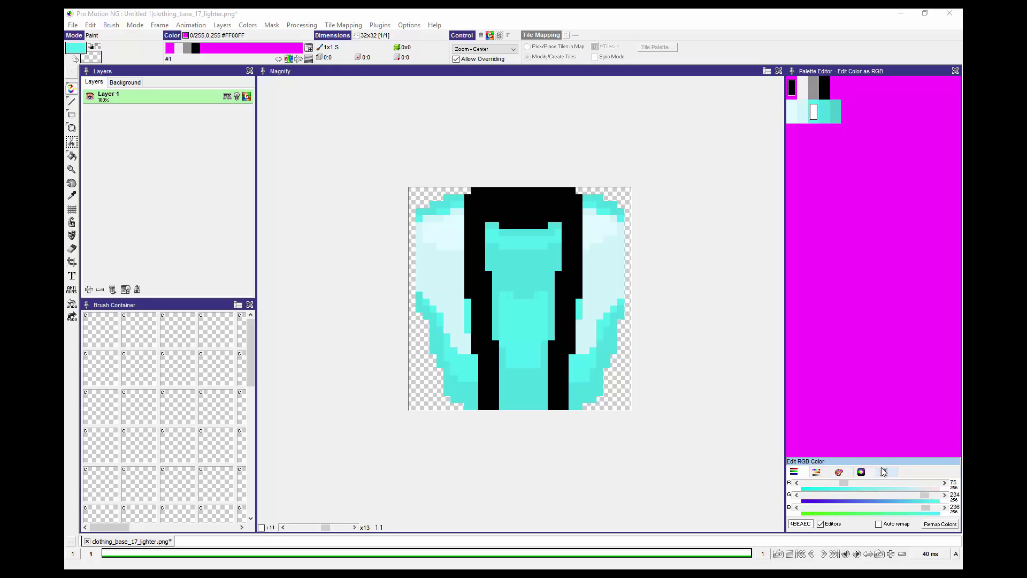
click(861, 471)
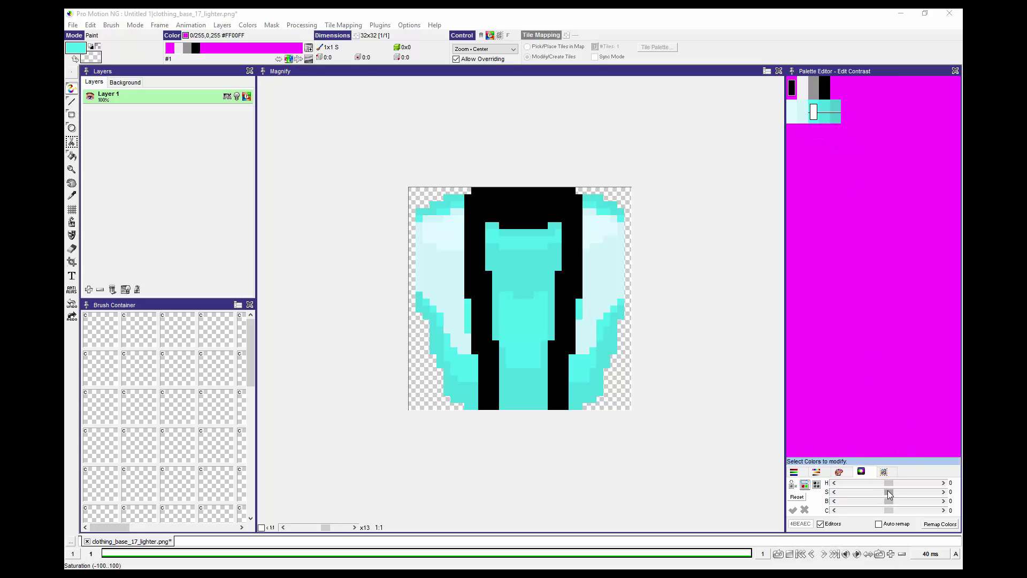
drag(888, 492, 873, 491)
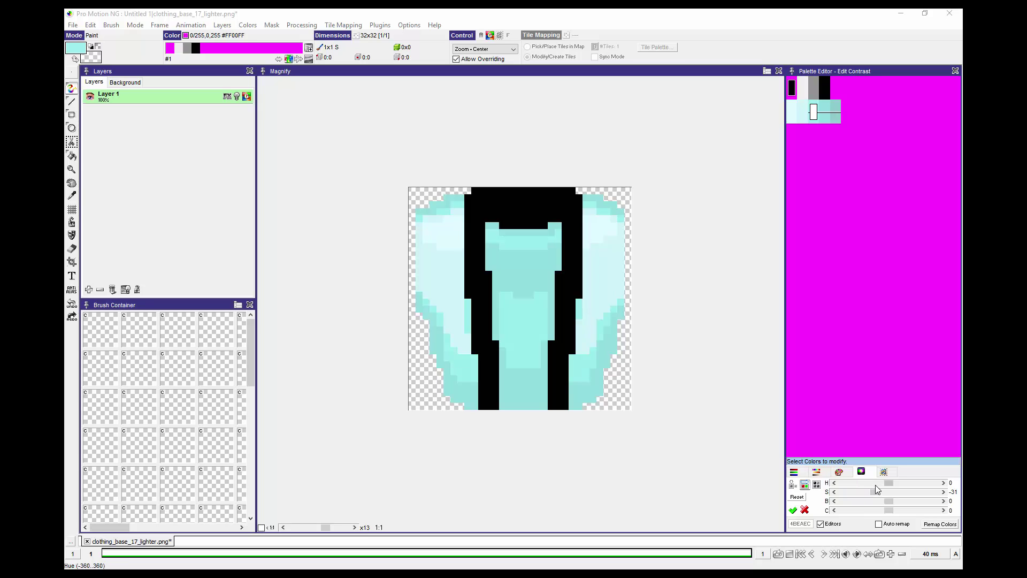
Apply the saturation change and tune the highlight colour to near-white with a slight blue tint.
click(792, 509)
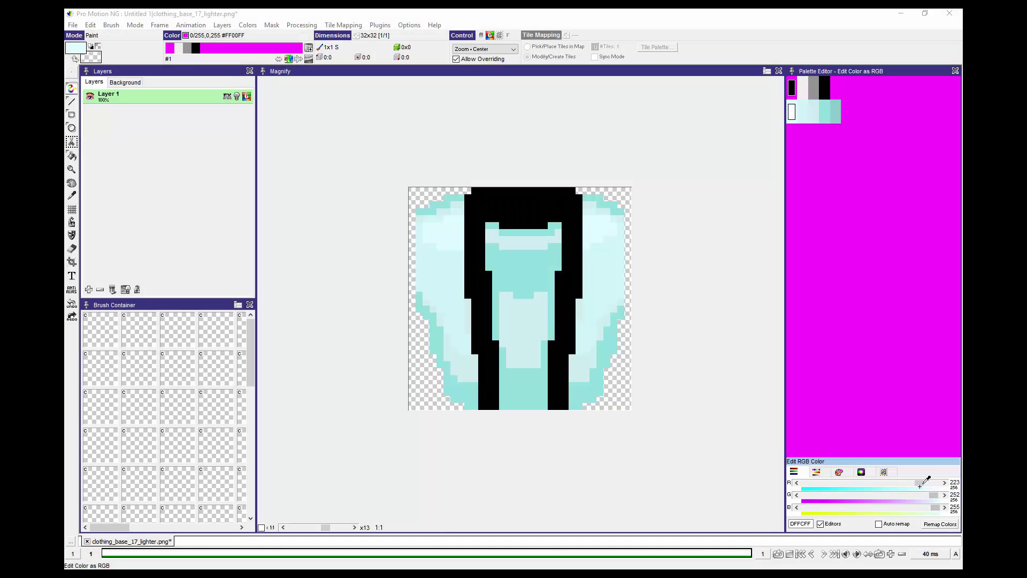
drag(921, 484, 933, 482)
drag(933, 484, 929, 496)
Adjust the red values of the neighbouring pale colours so the middle tones look more cyan.
click(802, 111)
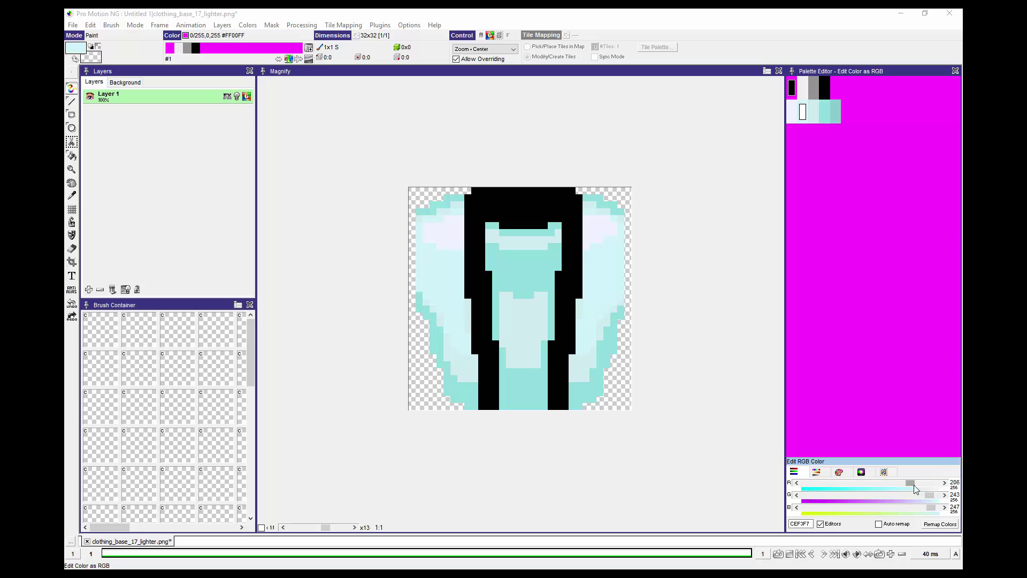
mouse_move(913, 482)
mouse_down()
mouse_move(926, 508)
mouse_move(901, 483)
mouse_up()
click(813, 111)
click(816, 471)
click(793, 471)
click(802, 111)
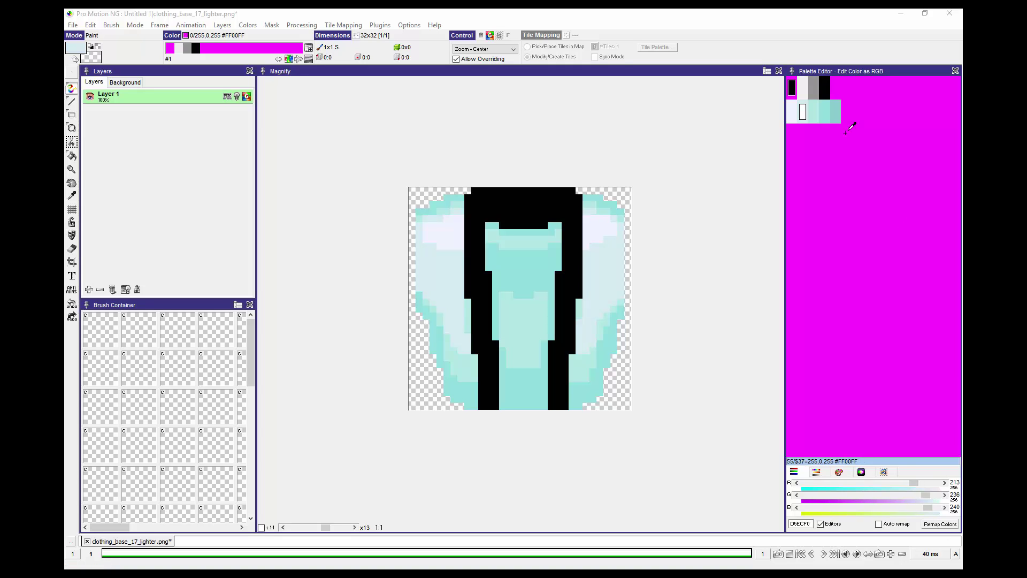
Lower the brightness slightly on the darkest teal, mid teal and pale cyan swatches.
click(813, 111)
click(835, 112)
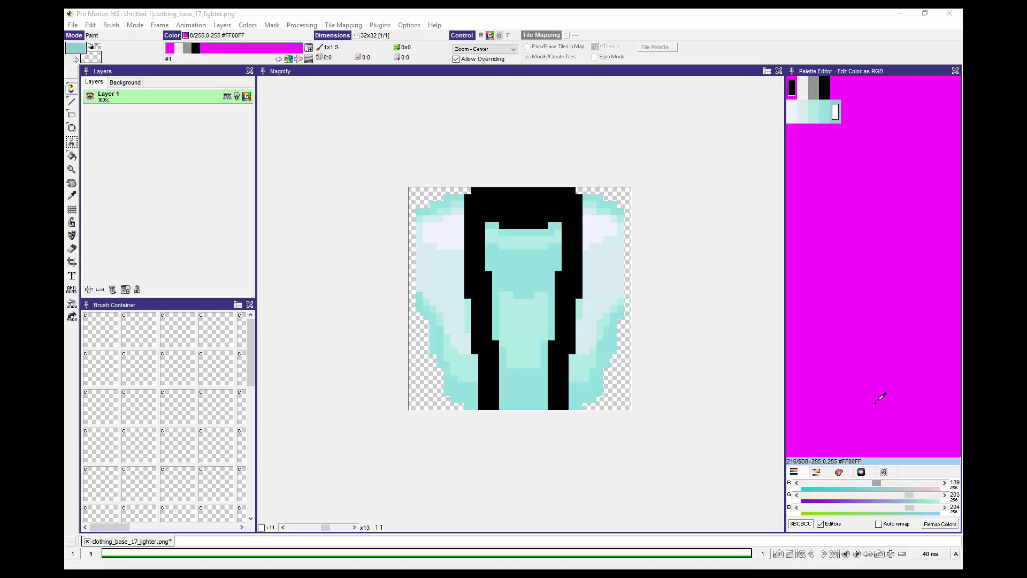
click(816, 471)
drag(909, 507, 897, 510)
click(824, 111)
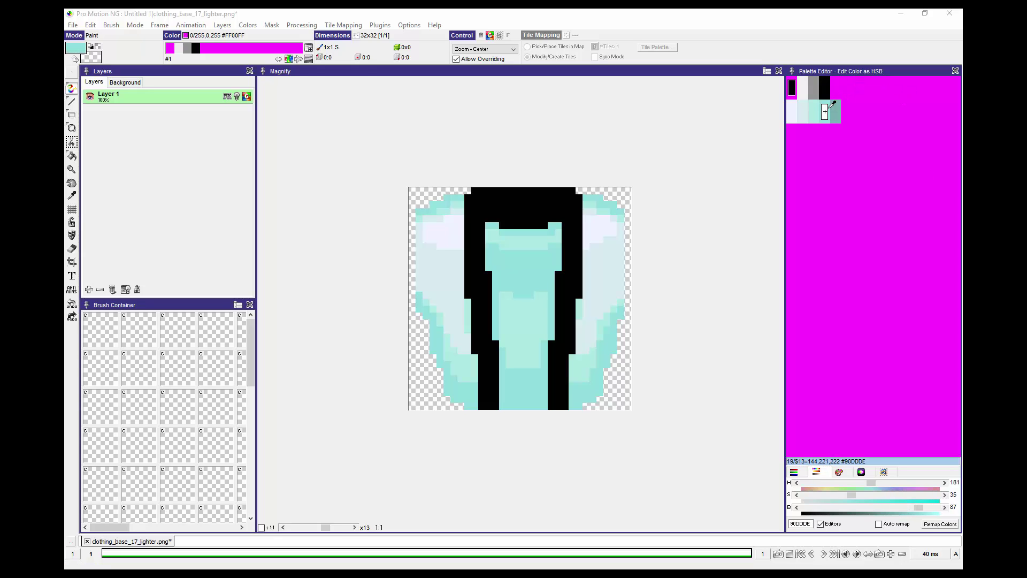
drag(918, 507, 910, 508)
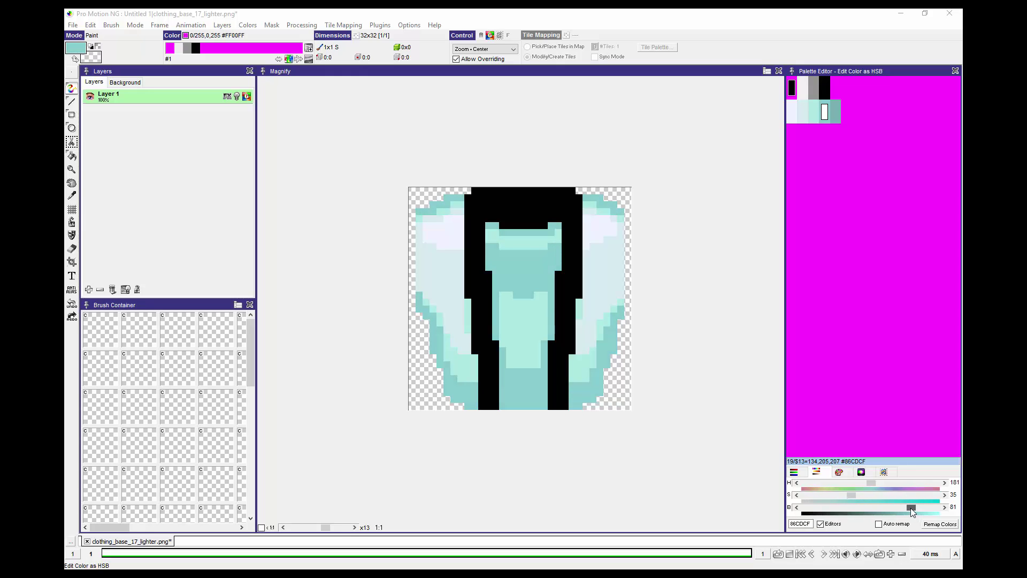
click(813, 110)
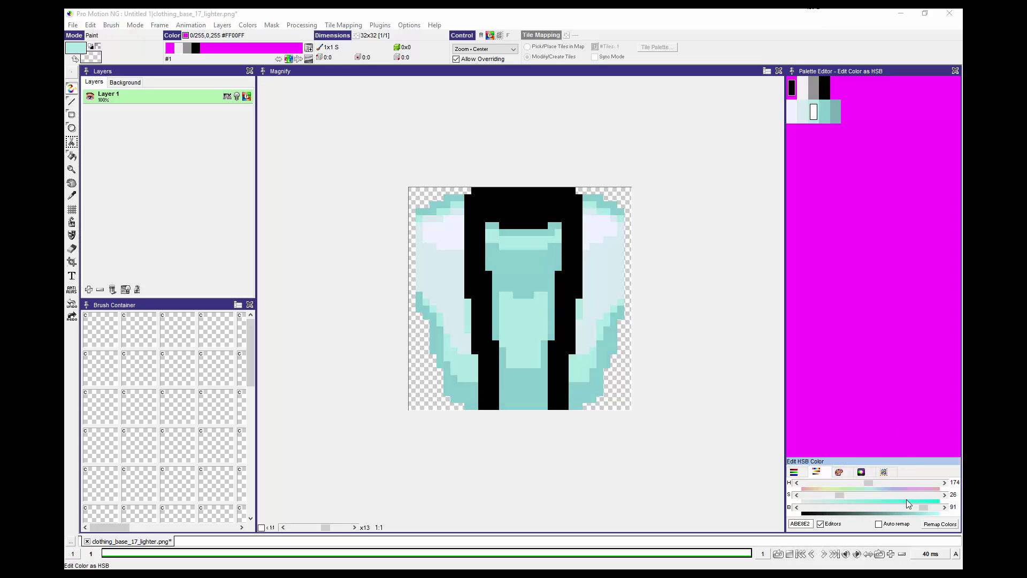
drag(917, 504, 915, 502)
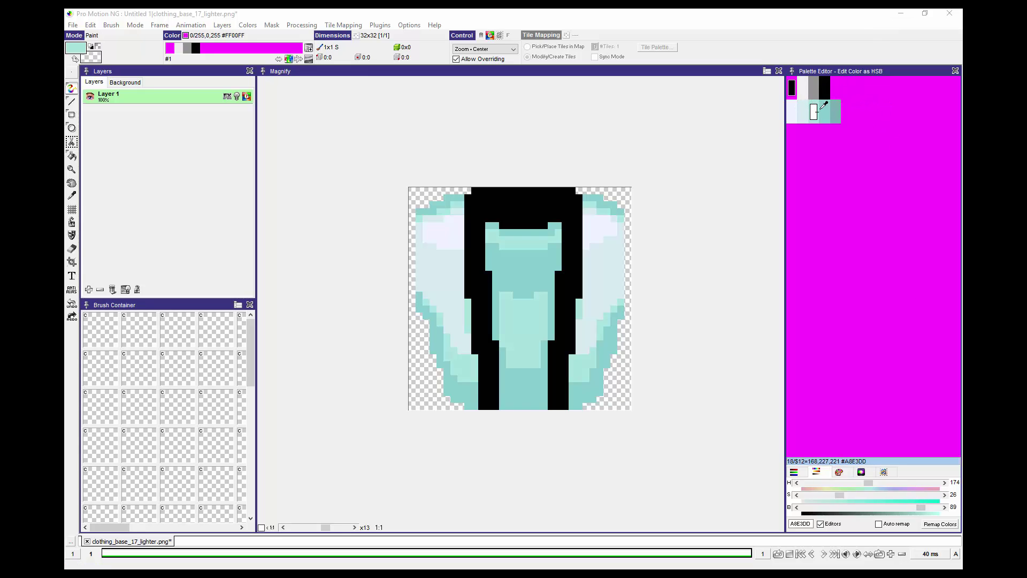
Save the image as clothing_base_17_lighter.png and minimise Pro Motion NG.
click(73, 25)
click(140, 138)
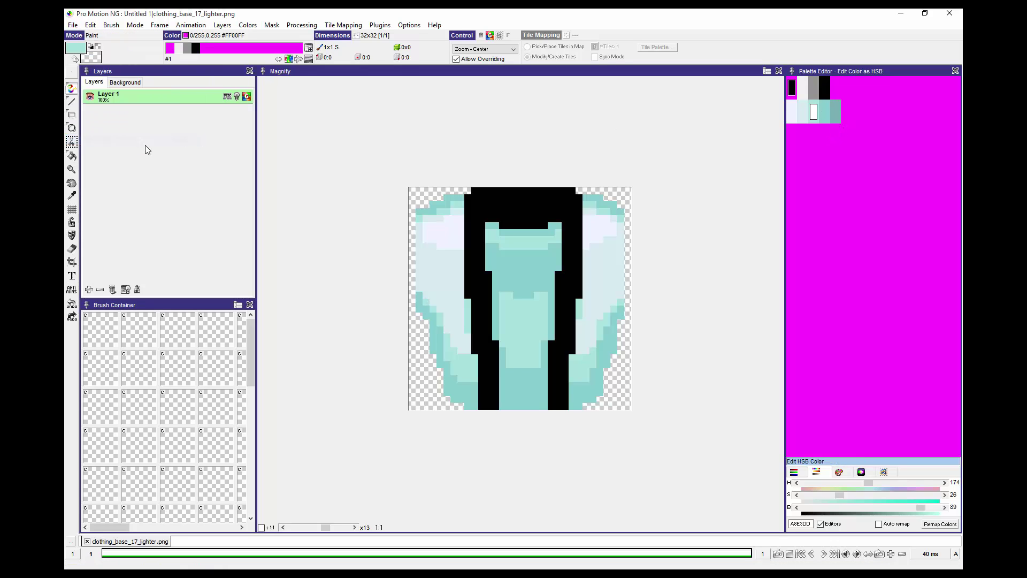
click(903, 14)
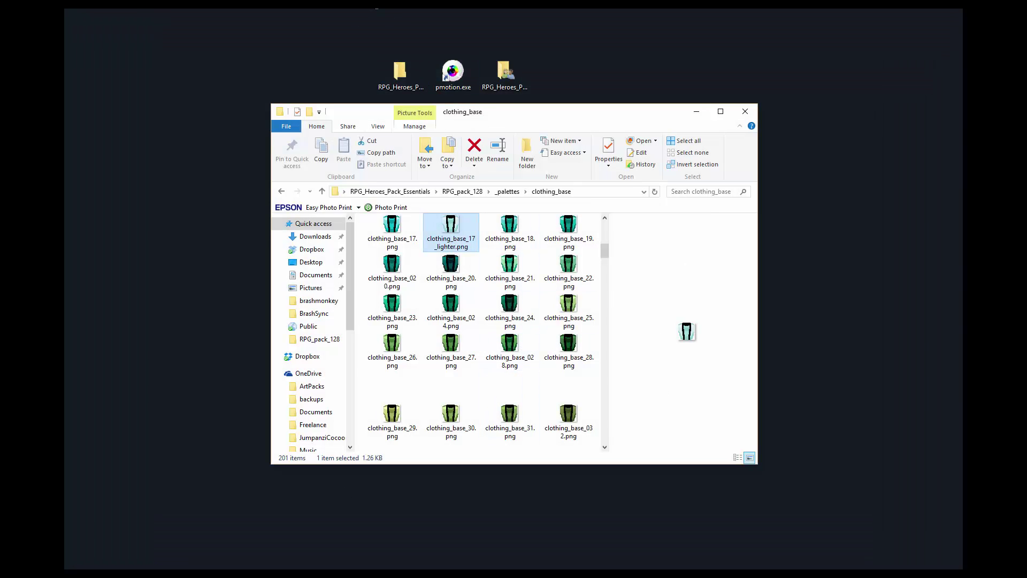
In Spriter, reload all palette images so the edited clothing file is picked up.
key(alt+Tab)
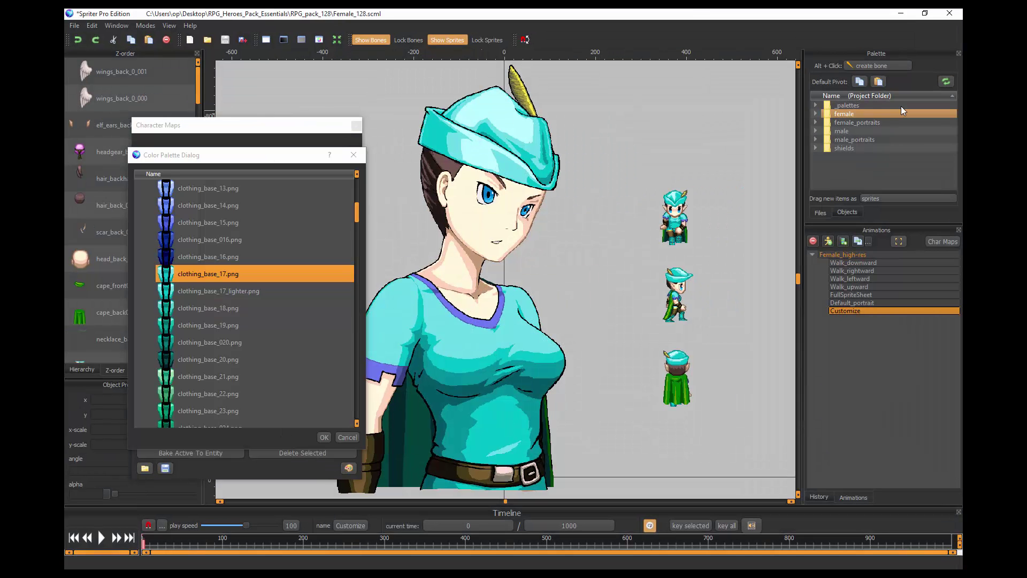
click(946, 82)
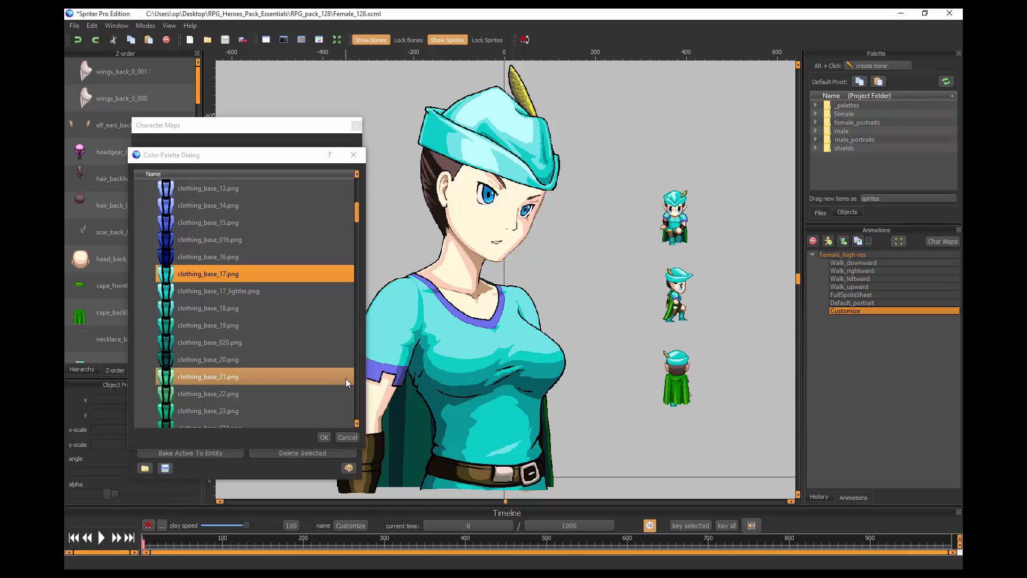
click(325, 437)
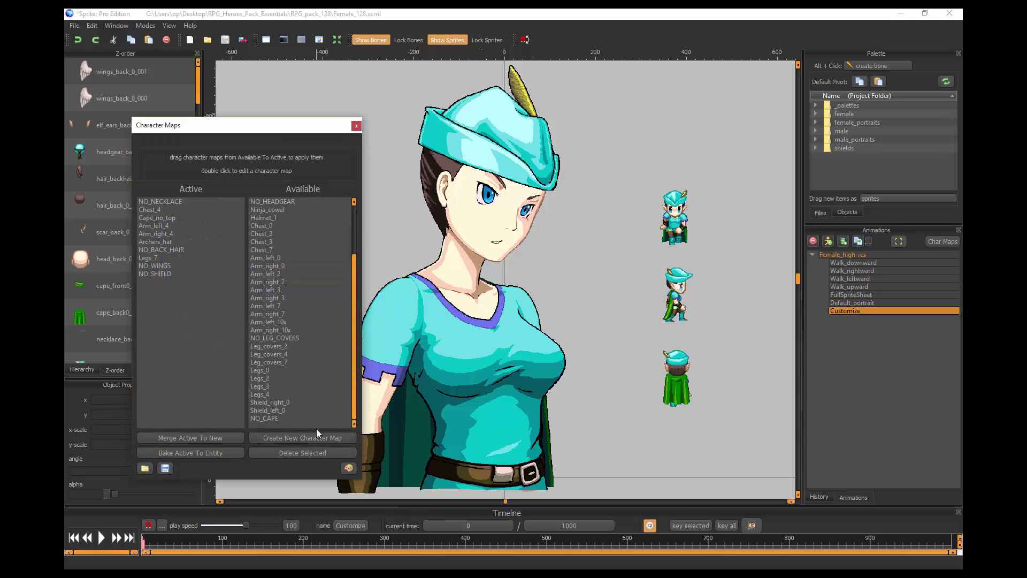
Apply clothing_base_17_lighter.png from the clothing_base folder to the outfit, then minimise Spriter.
click(349, 468)
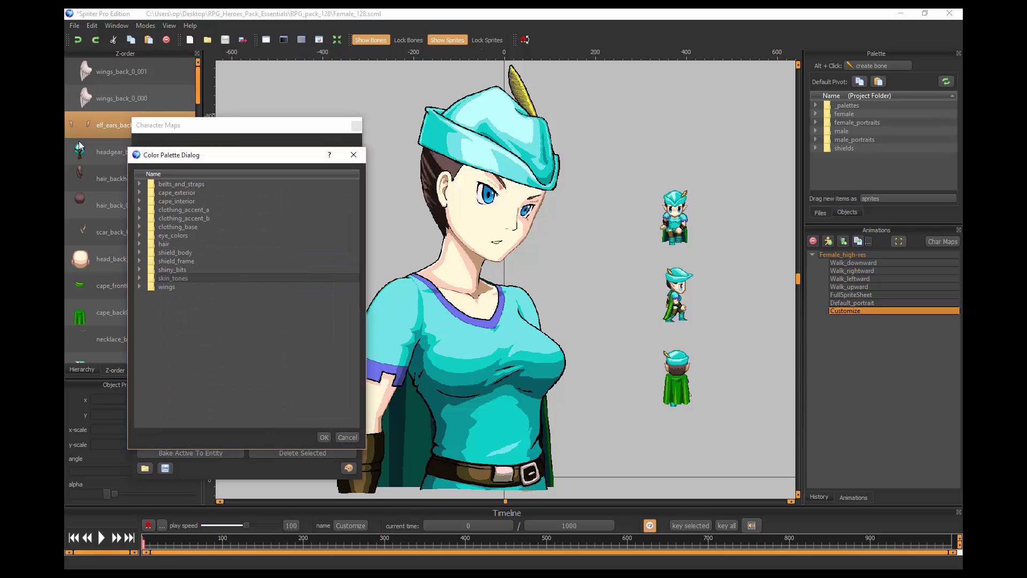
click(138, 228)
scroll(187, 251, down, 5)
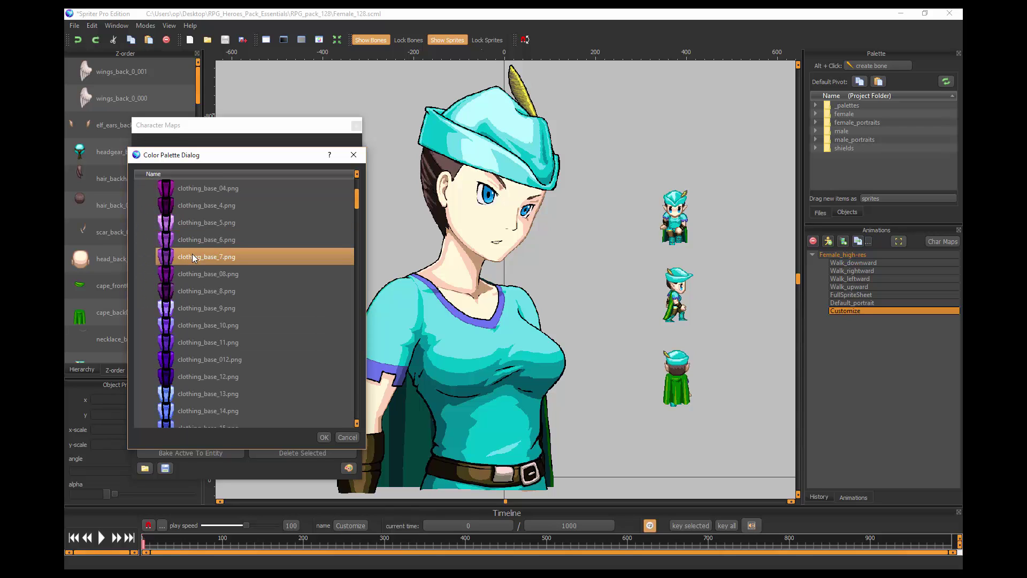
scroll(193, 257, down, 1)
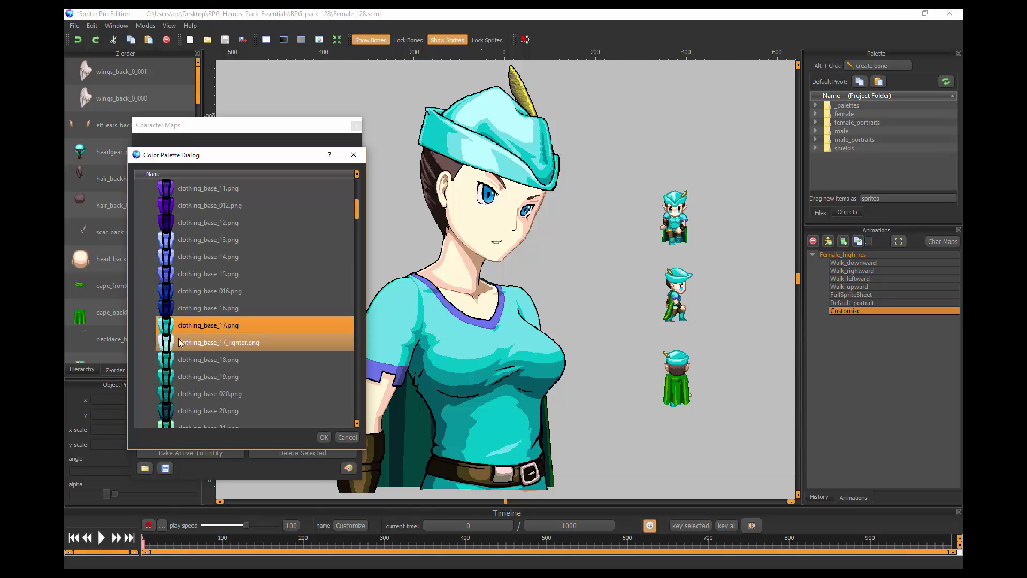
click(220, 344)
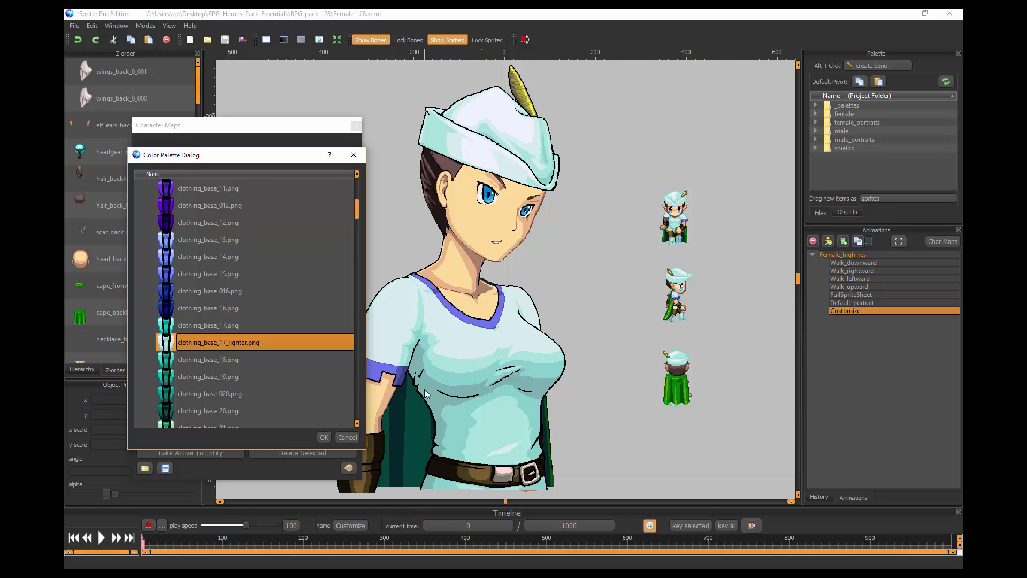
click(901, 14)
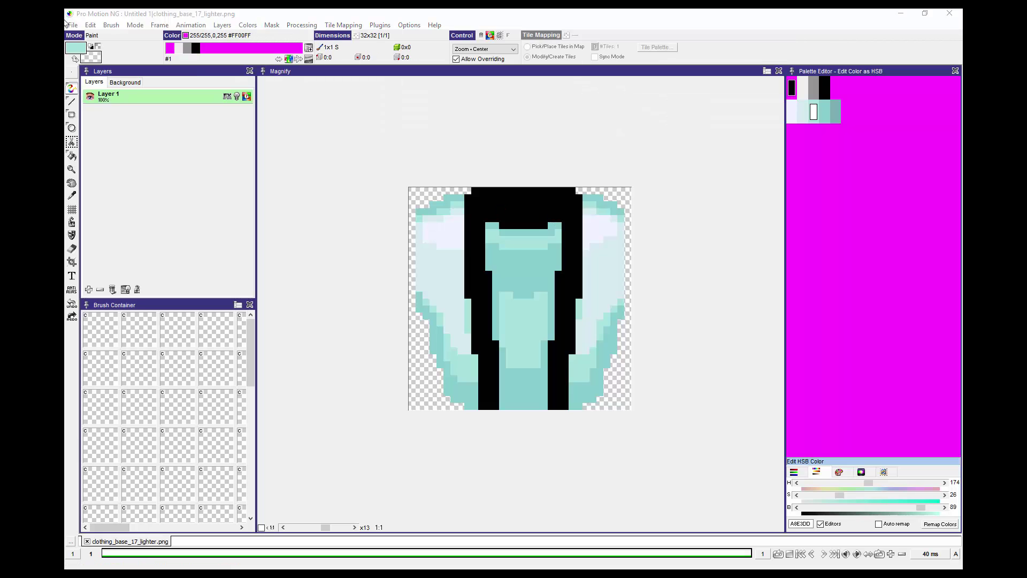
Save the image as an indexed PNG named clothing_base_17_lighter.
click(73, 25)
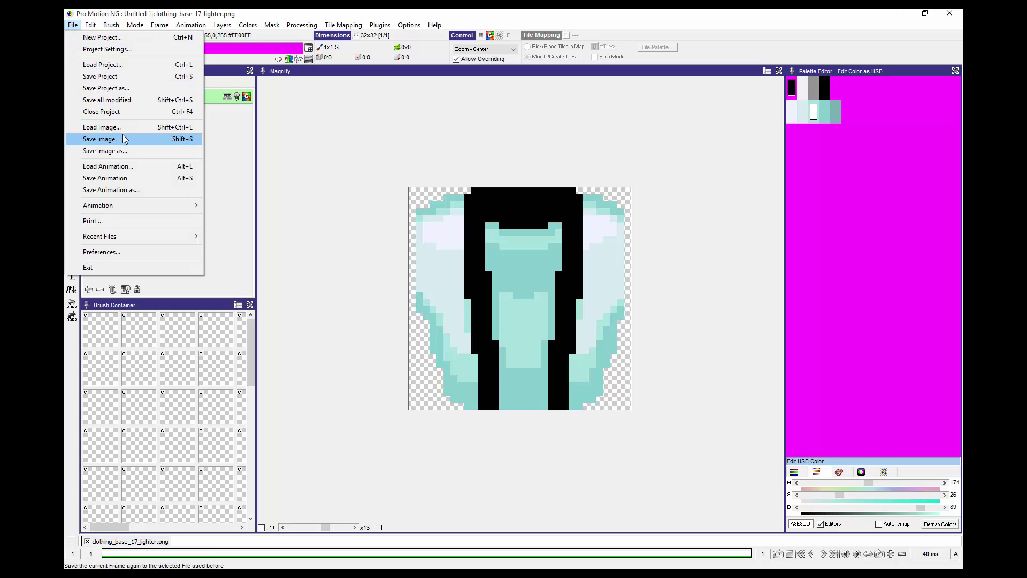
click(129, 151)
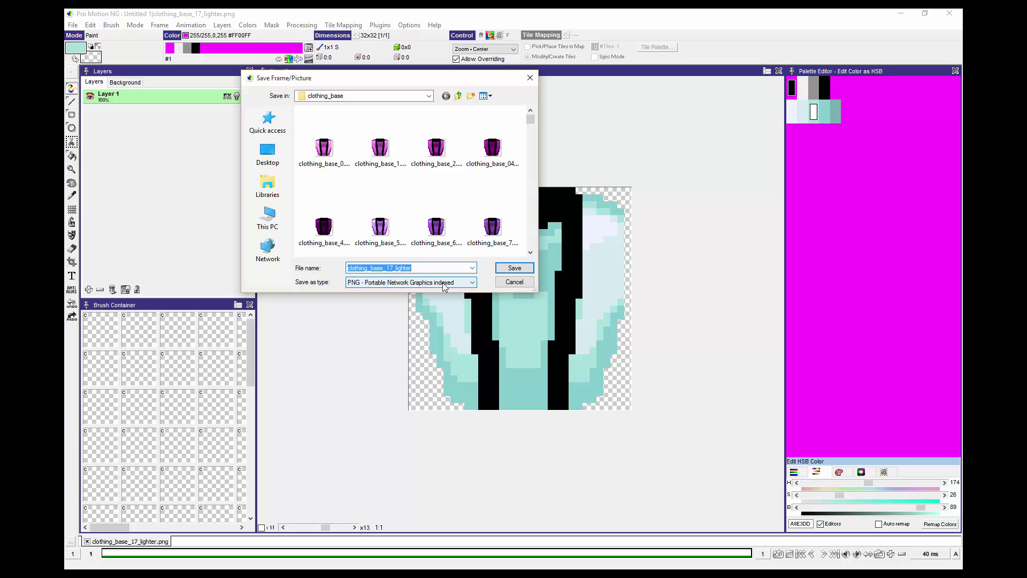
click(469, 283)
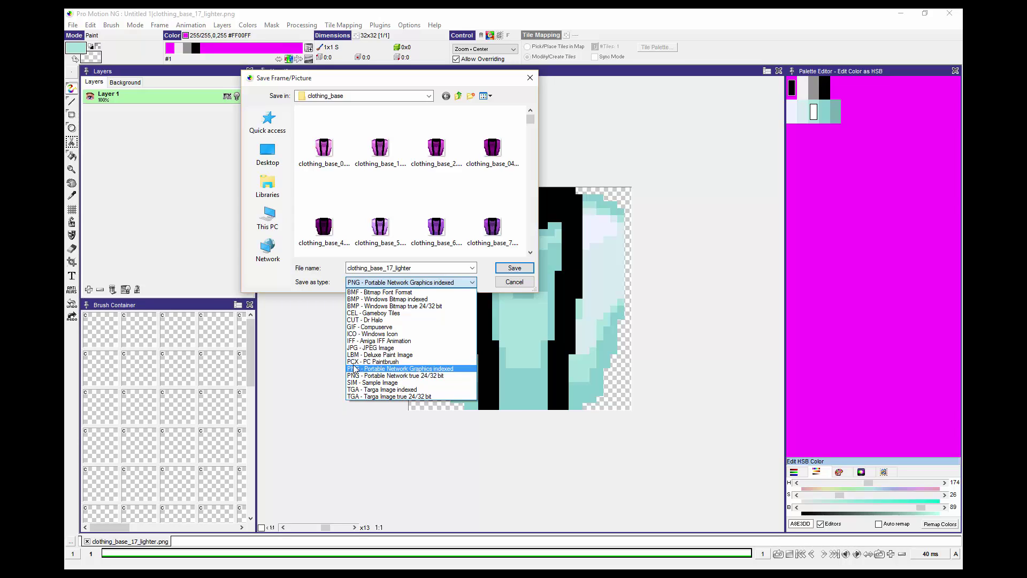
click(442, 369)
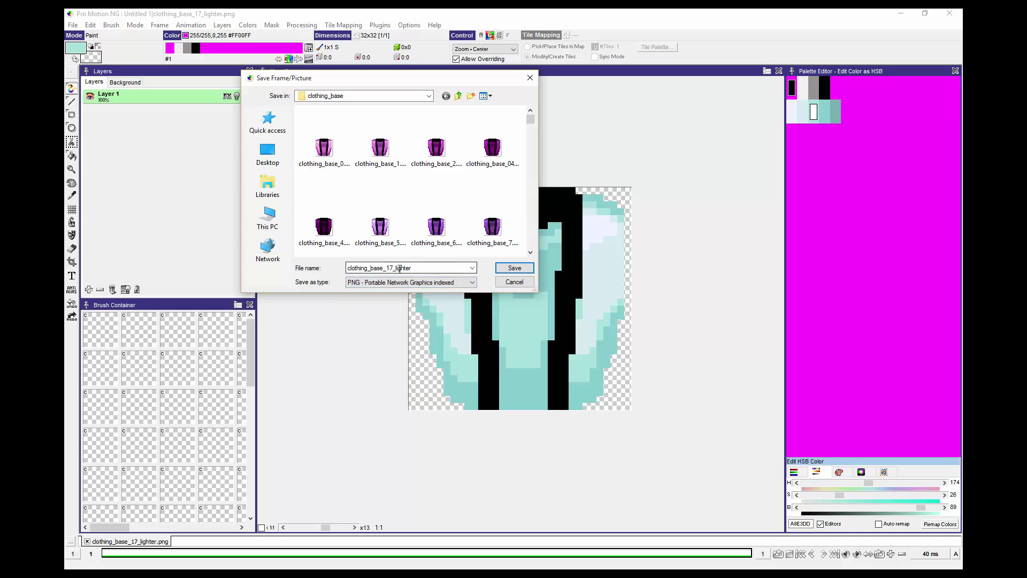
double_click(427, 268)
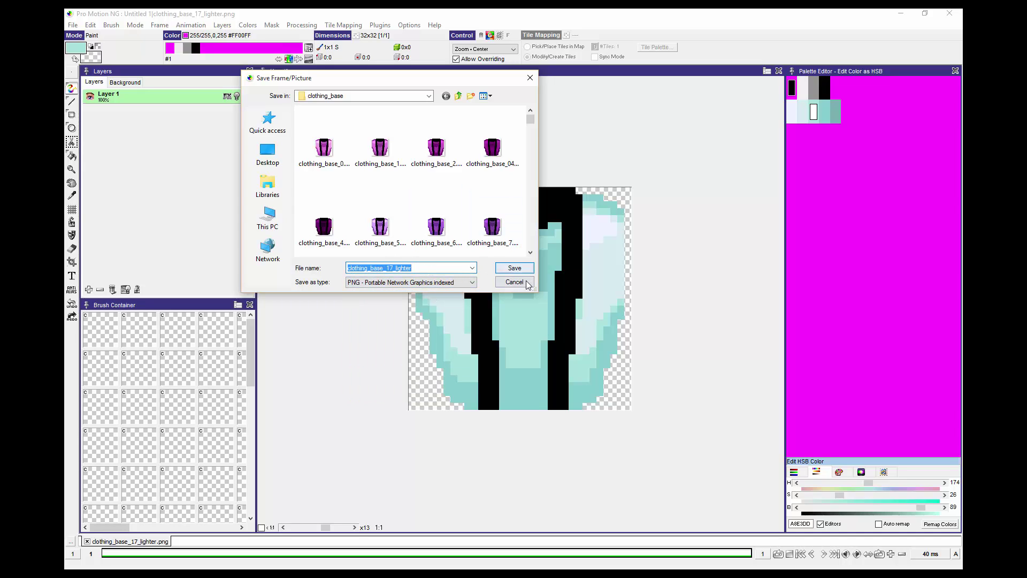
click(514, 267)
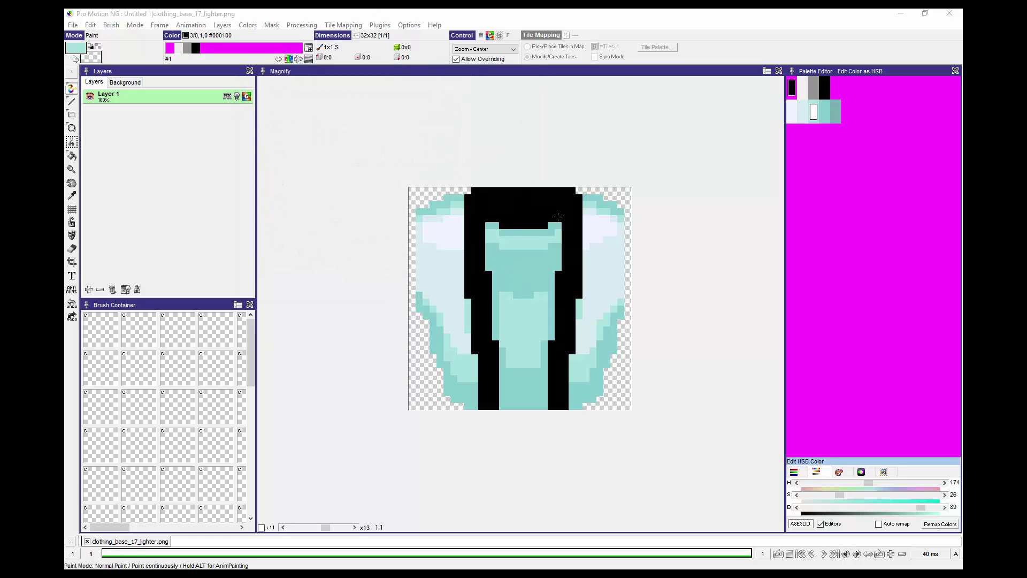
click(73, 26)
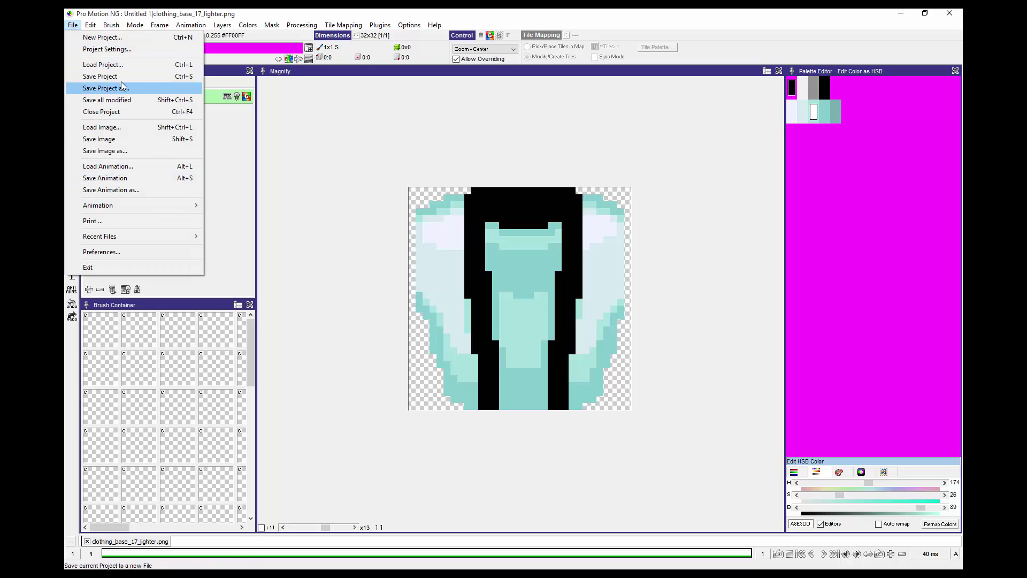
key(Escape)
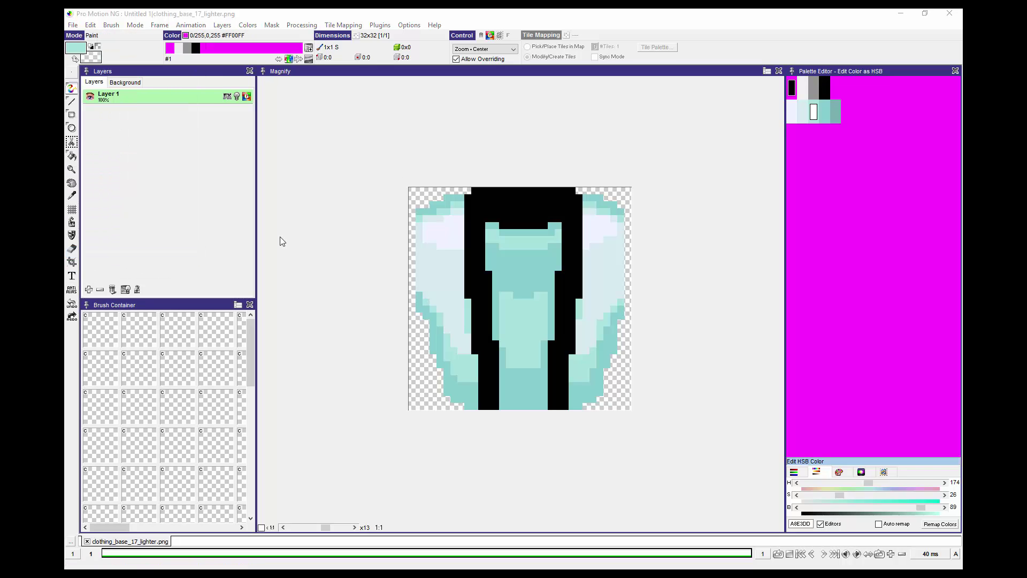
drag(139, 203, 378, 97)
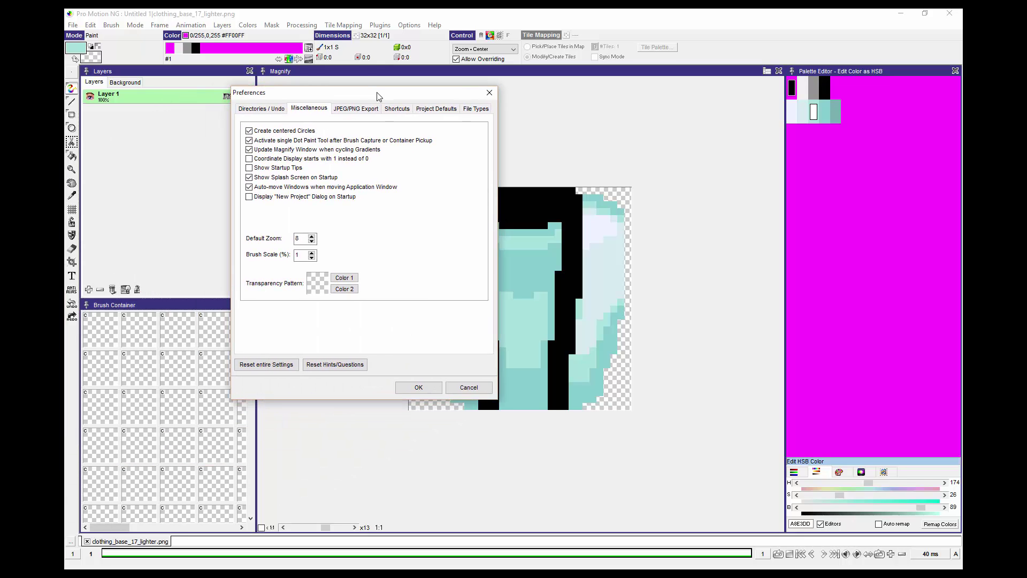
click(431, 111)
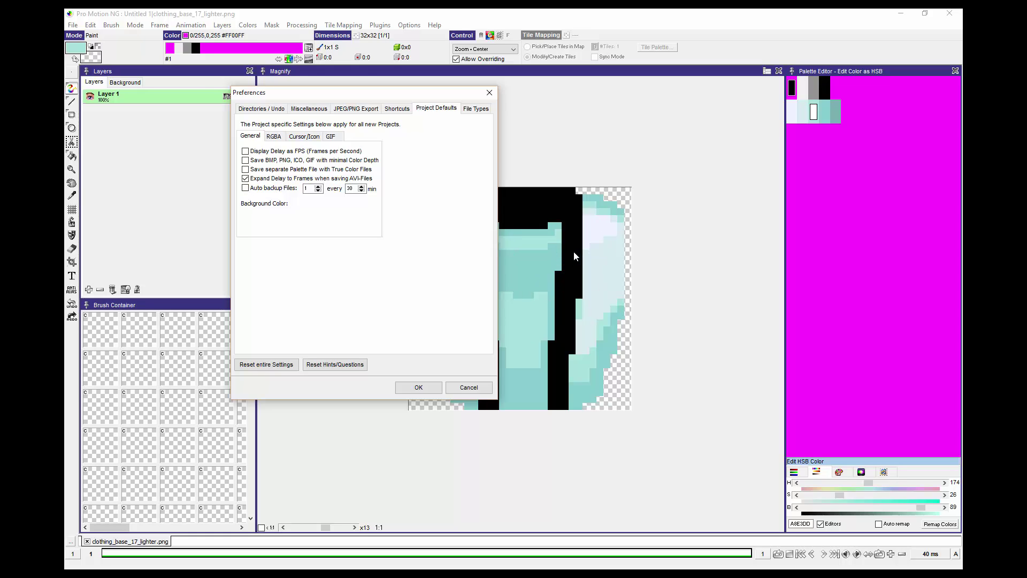
key(Escape)
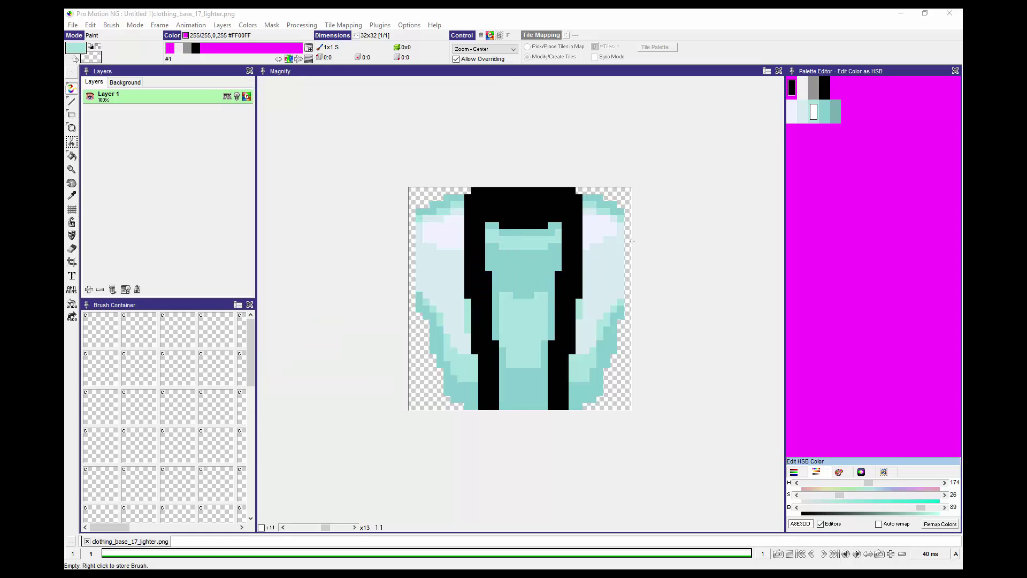
Minimise Pro Motion, scroll through the clothing_base palette files, and return to Spriter.
click(897, 14)
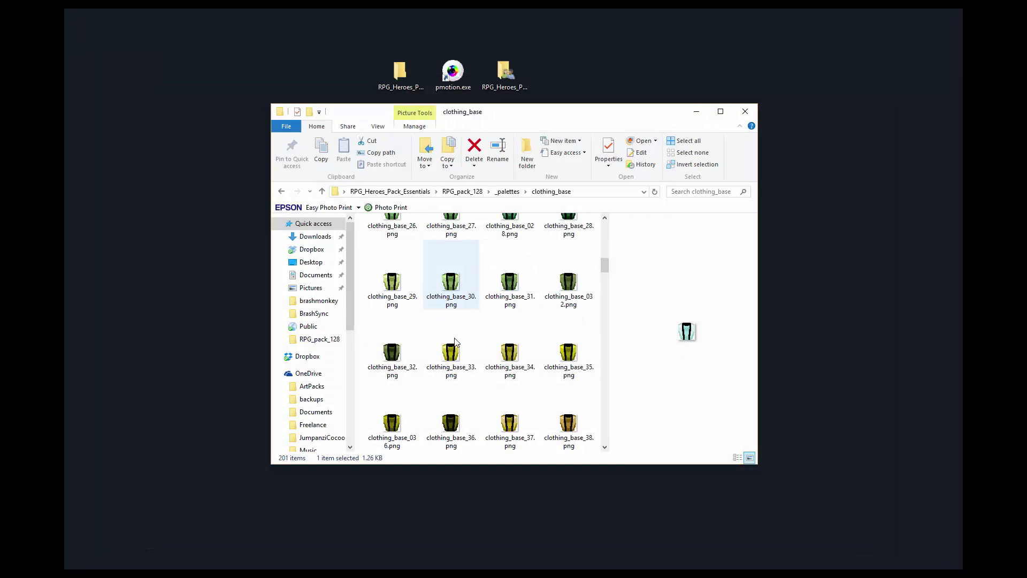
scroll(454, 348, down, 10)
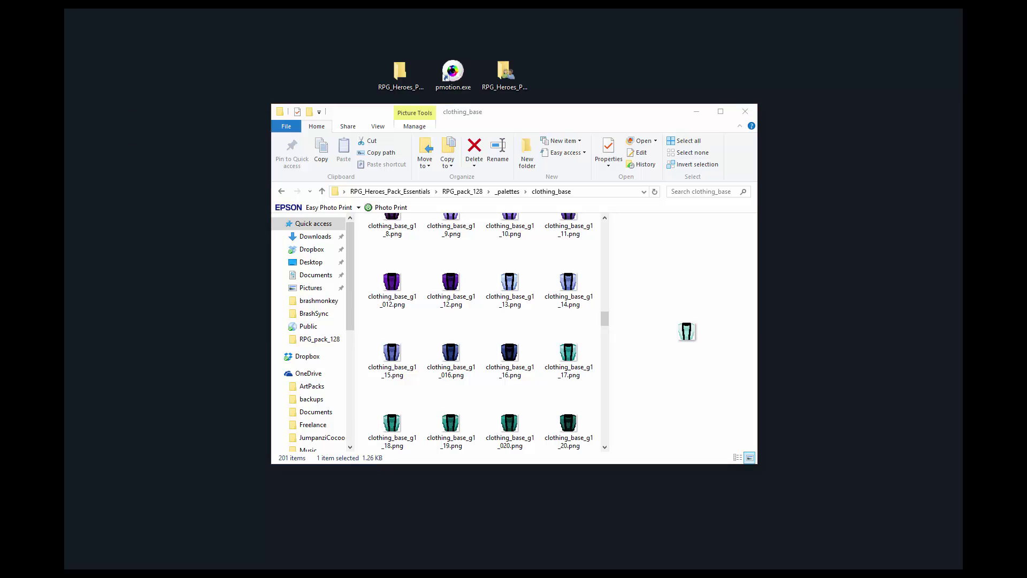
key(alt+Tab)
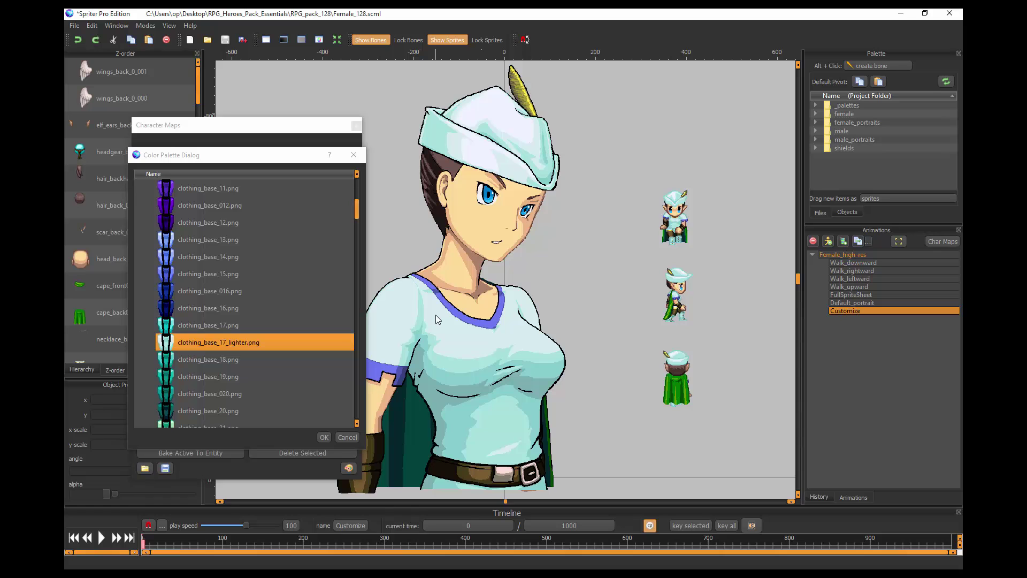
Minimise Spriter Pro so Pro Motion NG is back in view.
click(901, 13)
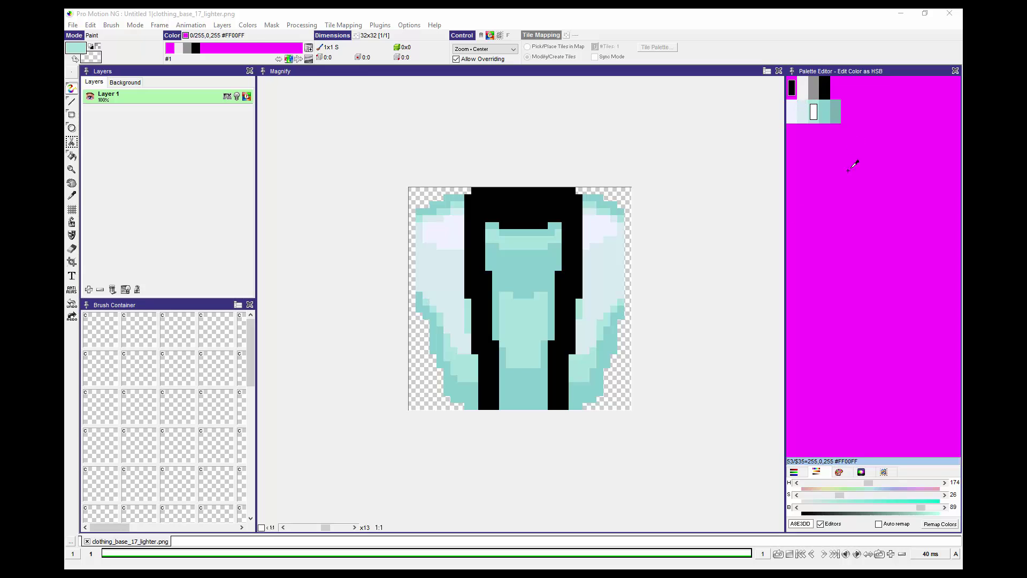
Make teal #78AFB0 the paint colour, undoing a trial stroke on the left sleeve.
scroll(460, 241, down, 1)
scroll(463, 240, up, 2)
scroll(464, 241, up, 1)
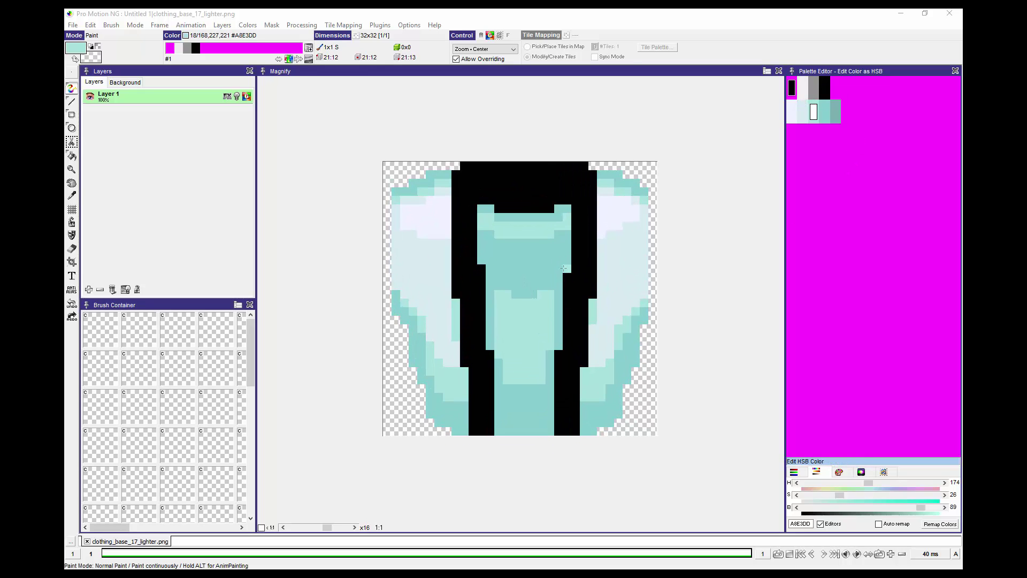
click(834, 111)
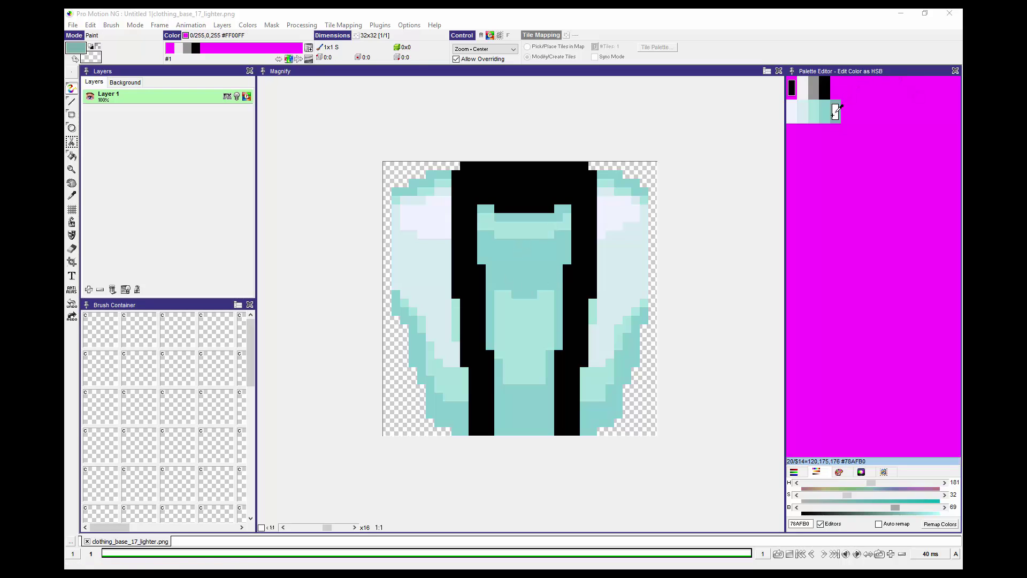
mouse_move(463, 260)
mouse_down()
mouse_move(413, 237)
mouse_move(437, 269)
mouse_move(446, 241)
mouse_move(441, 255)
mouse_up()
key(ctrl+z)
click(836, 110)
Go to RPG_pack_128 > male > head and drag head_front.png into Pro Motion NG.
click(900, 14)
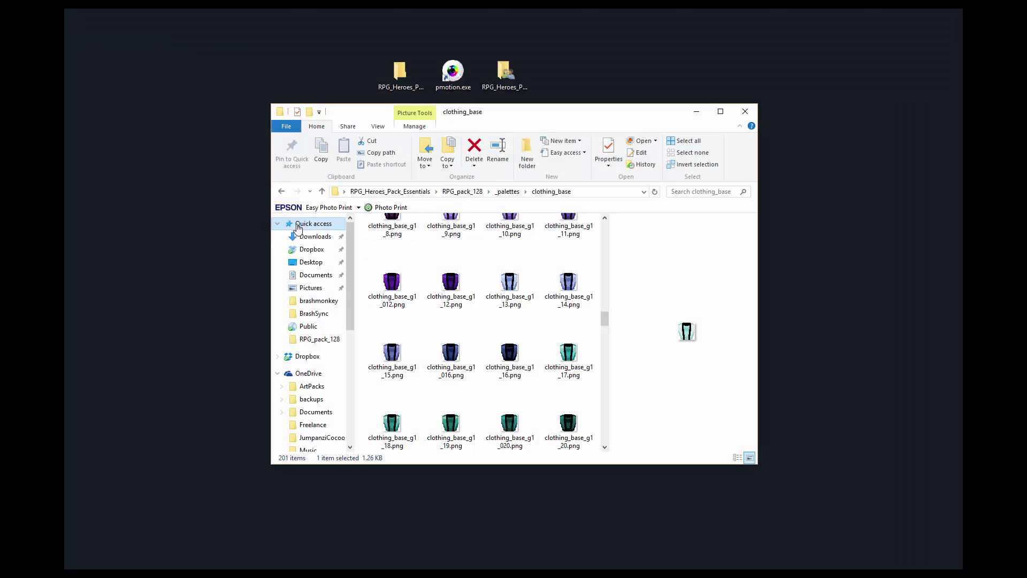
click(282, 191)
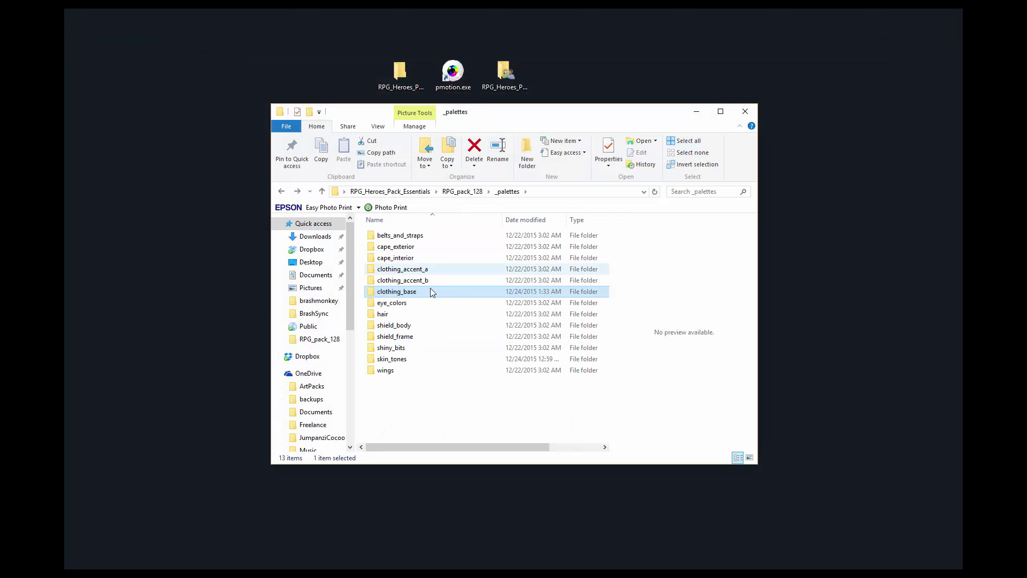
key(BackSpace)
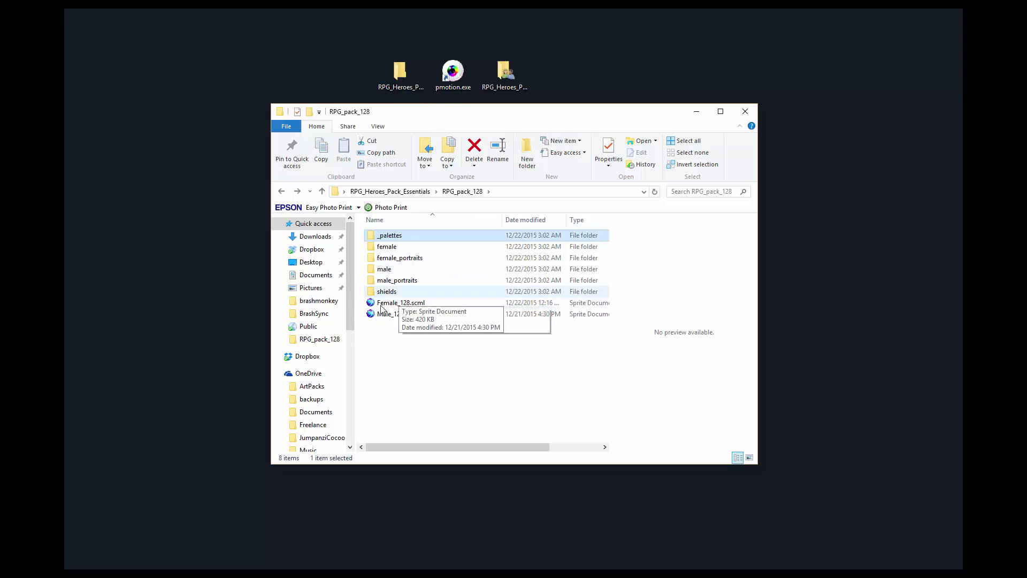
click(381, 269)
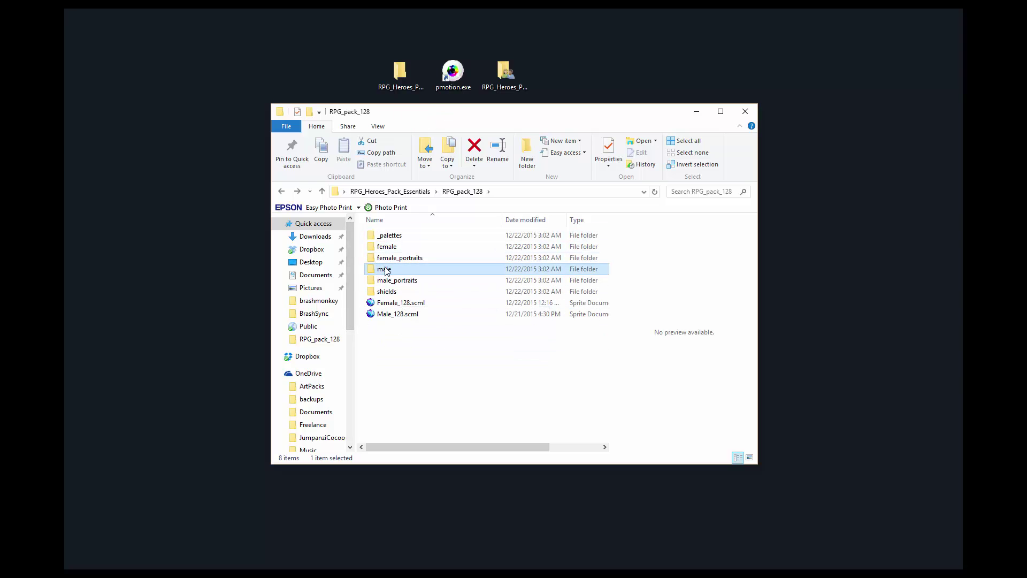
double_click(383, 270)
scroll(389, 319, down, 2)
double_click(384, 279)
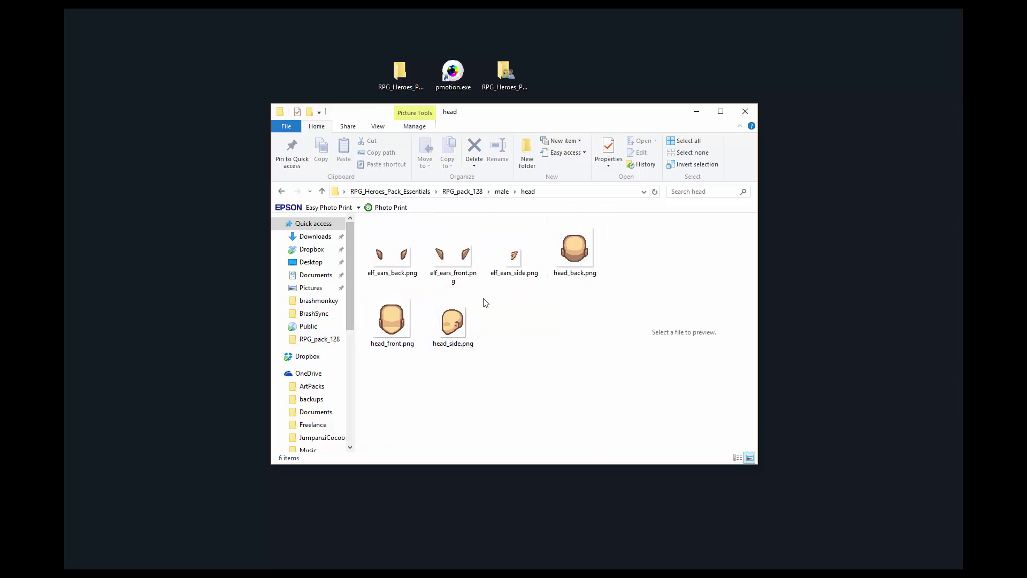
click(384, 318)
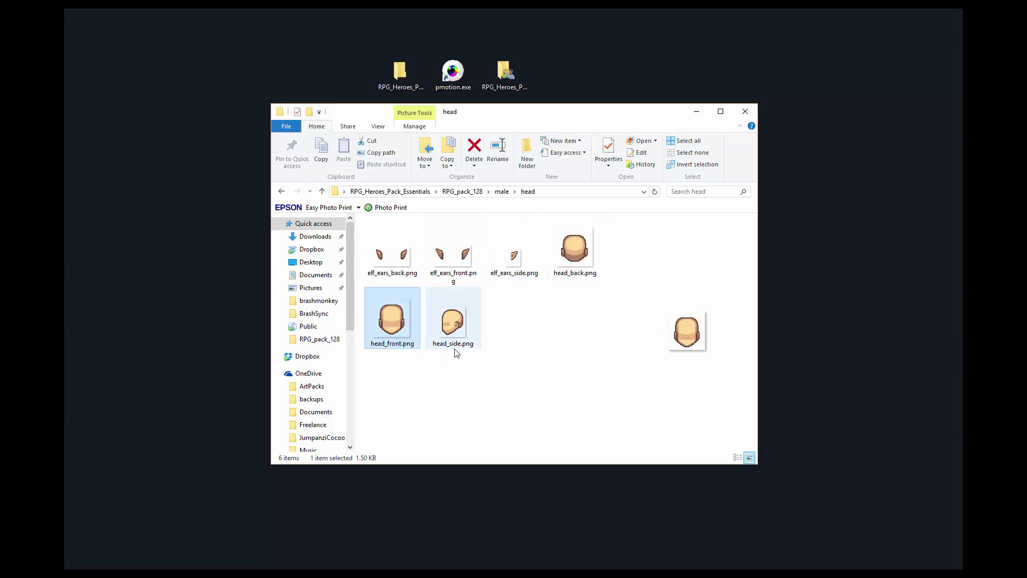
drag(396, 324, 67, 398)
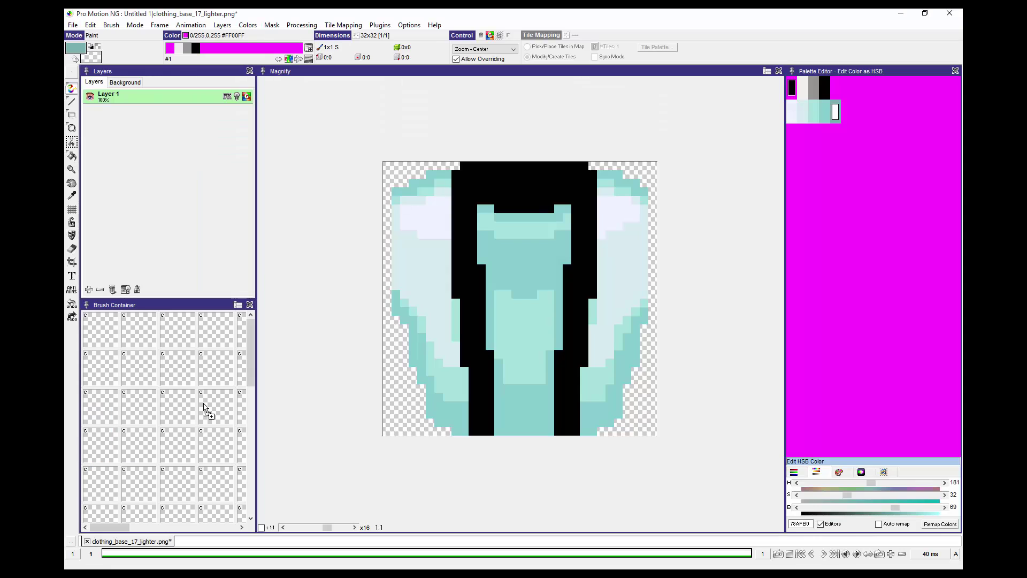
drag(204, 406, 466, 287)
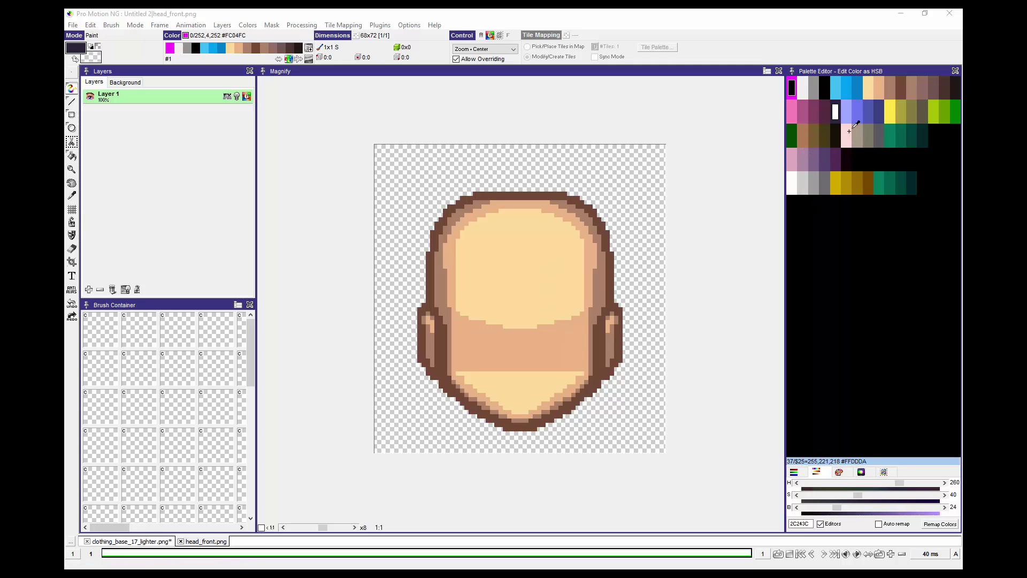
Paint the left eye with a #3CBCF2 blue iris, near-white eye white and black upper lid.
click(834, 88)
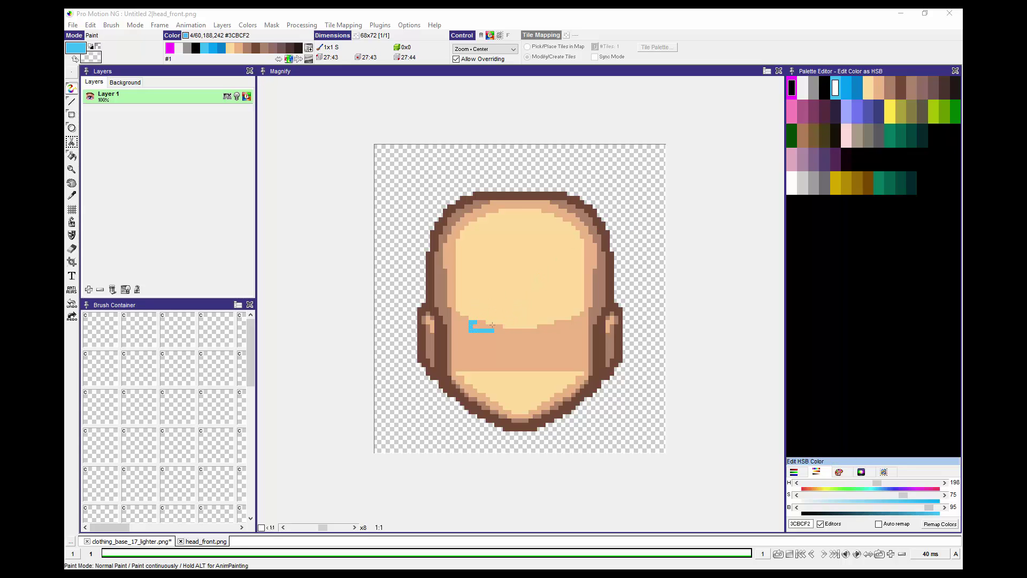
drag(491, 326, 473, 334)
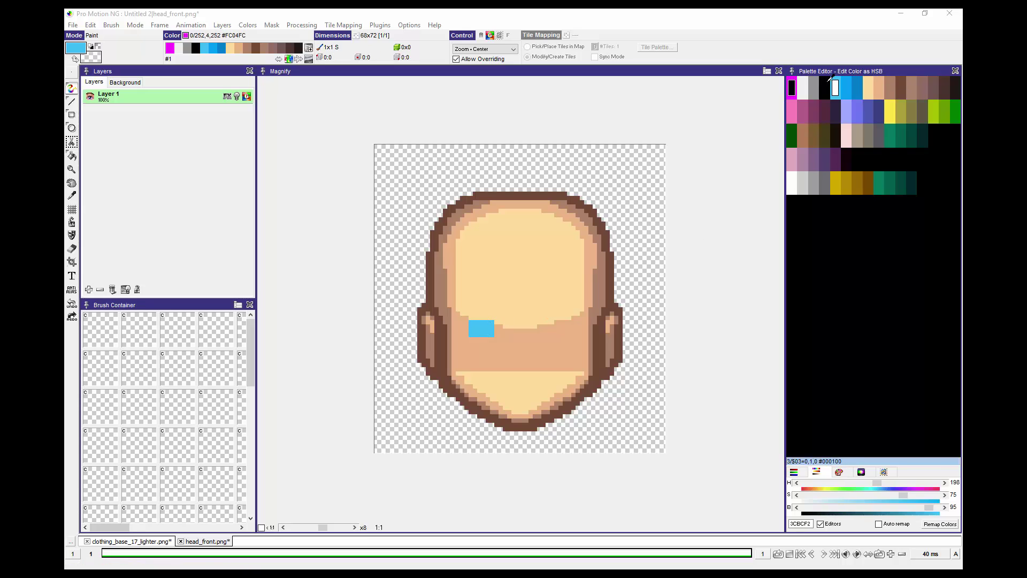
click(803, 87)
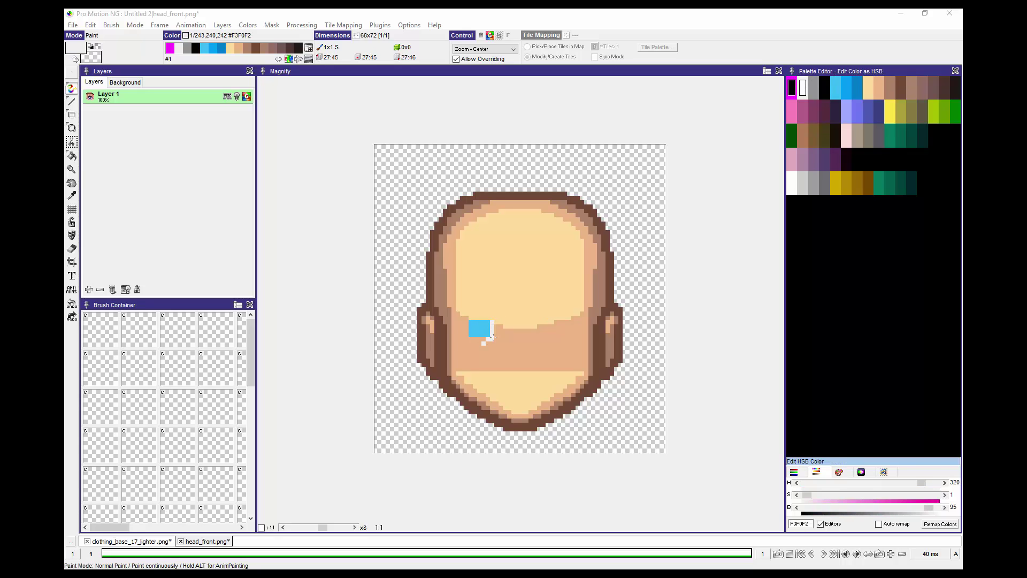
drag(458, 327, 467, 335)
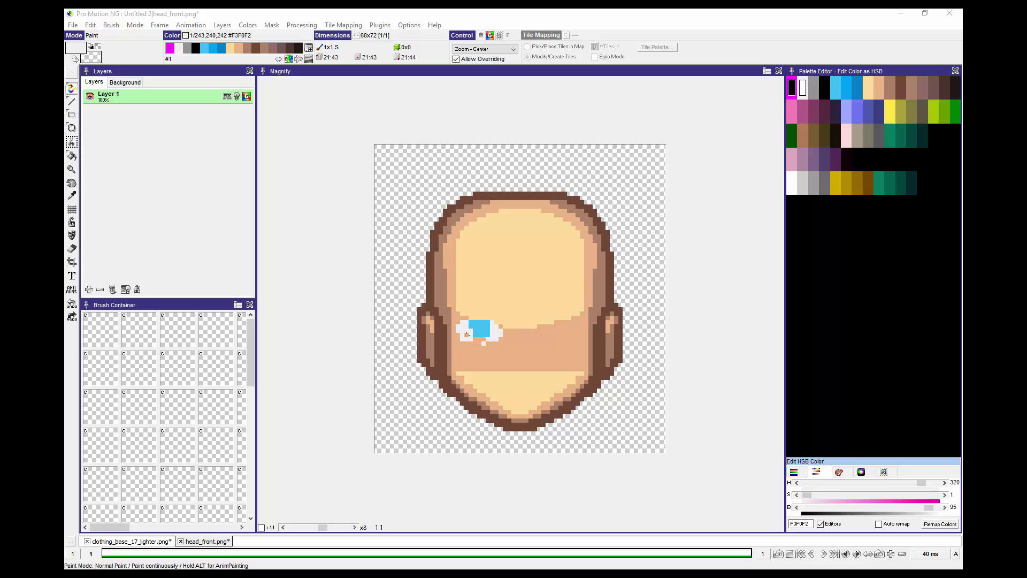
click(839, 87)
click(824, 87)
mouse_move(509, 326)
mouse_down()
mouse_move(452, 309)
mouse_move(507, 315)
mouse_move(497, 316)
mouse_up()
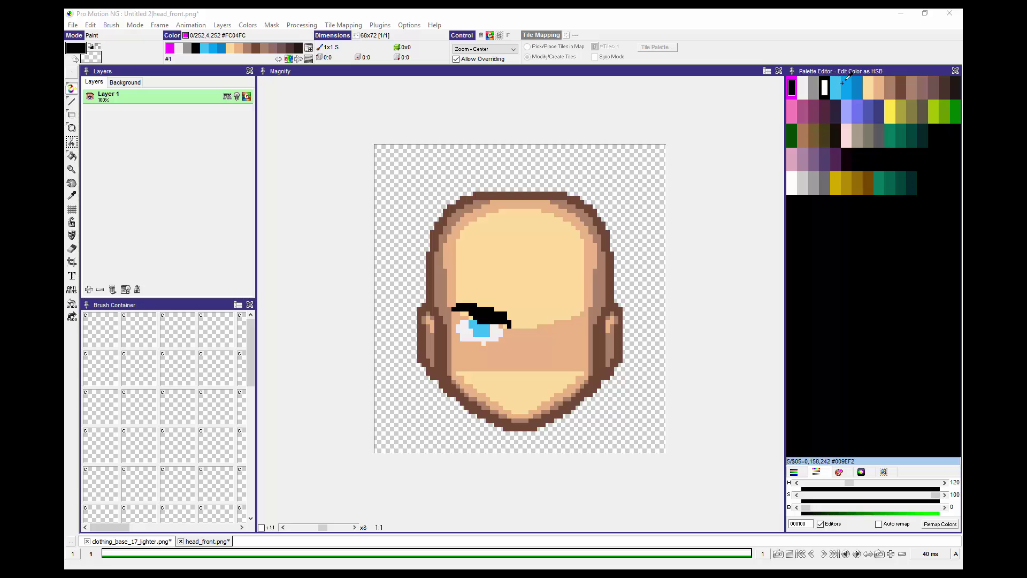
Shade the left iris with darker blue and add black pixels sampled from the eyebrow.
click(836, 82)
click(846, 83)
click(856, 82)
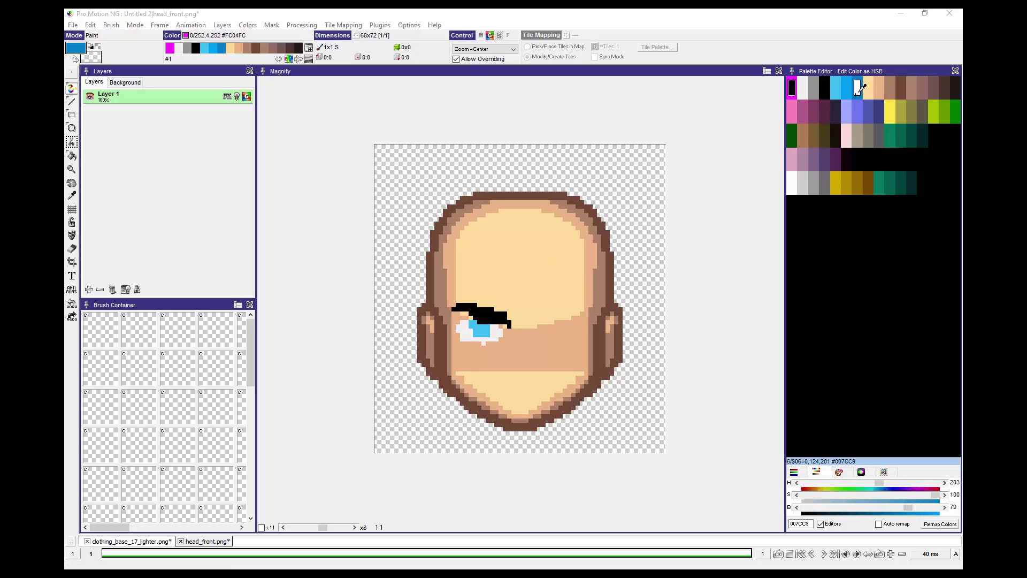
click(496, 331)
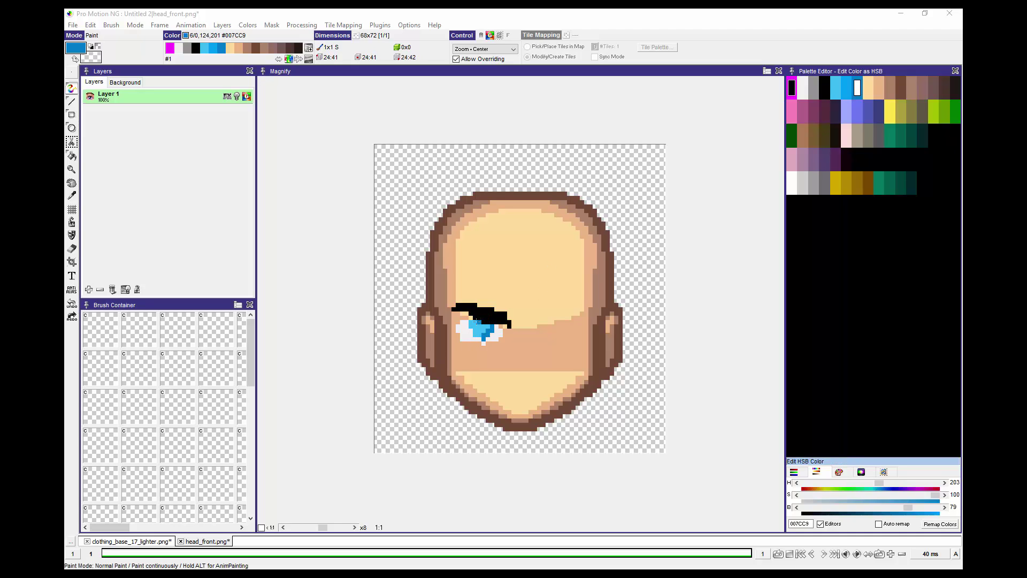
key(p)
click(491, 313)
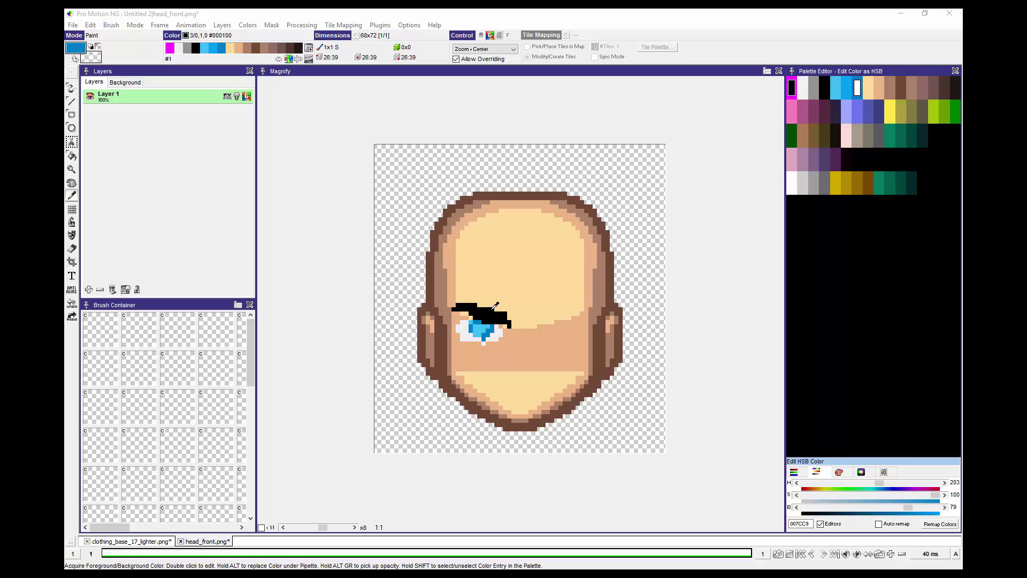
key(d)
click(552, 253)
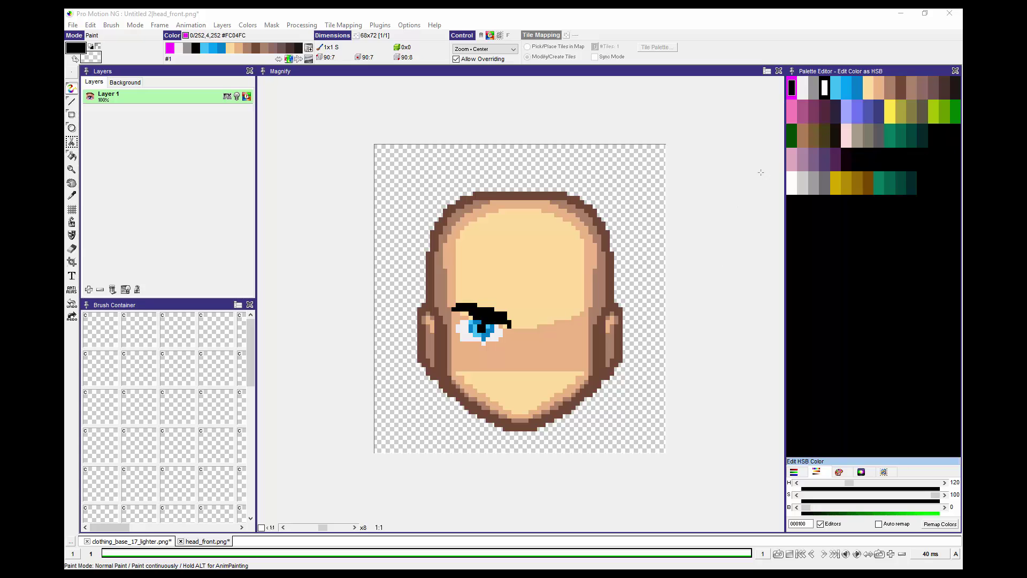
Sample the brown skin tone and draw a straight brown line under the eye.
click(802, 88)
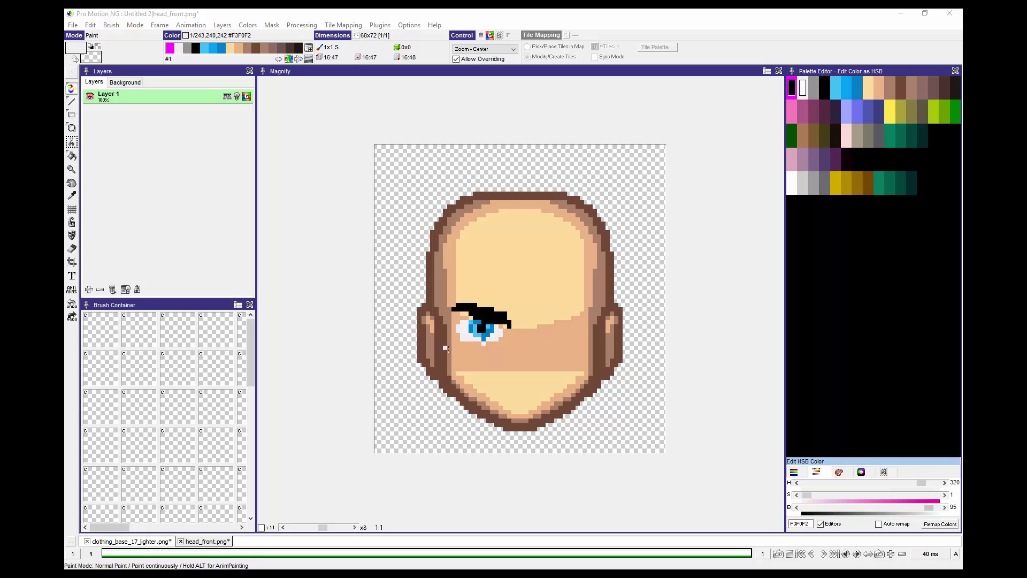
key(comma)
click(443, 317)
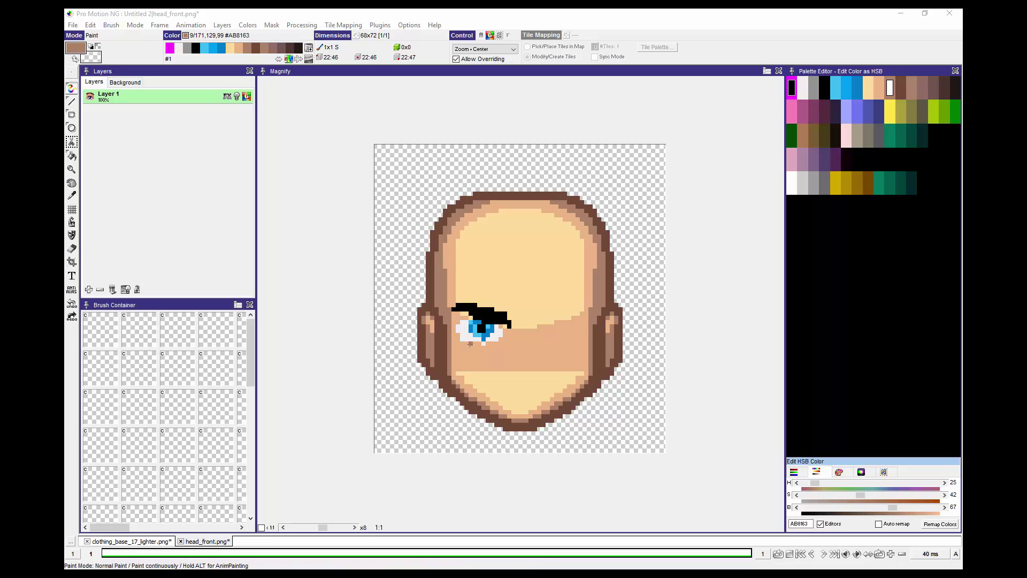
key(v)
drag(493, 343, 463, 340)
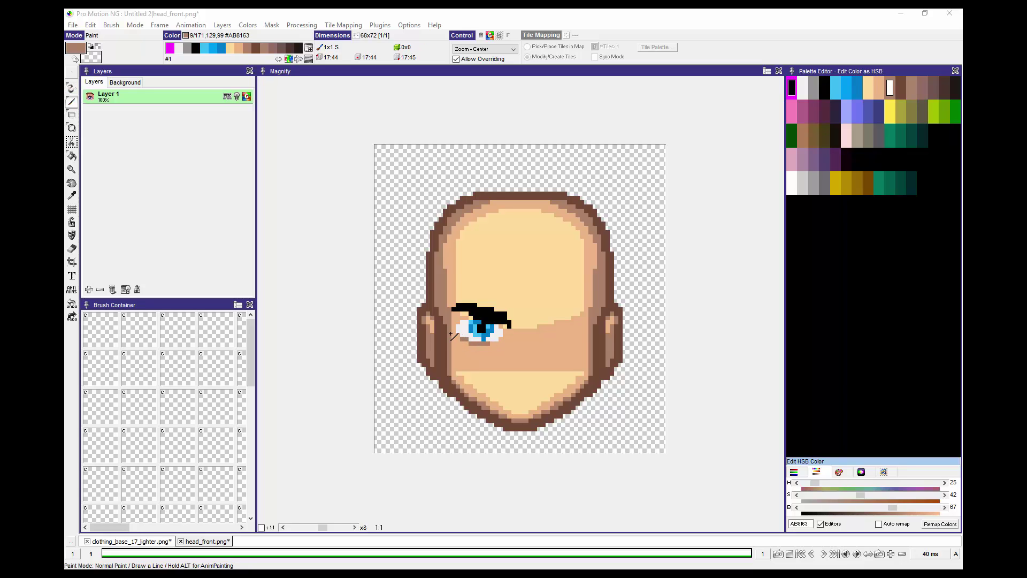
click(870, 85)
click(890, 86)
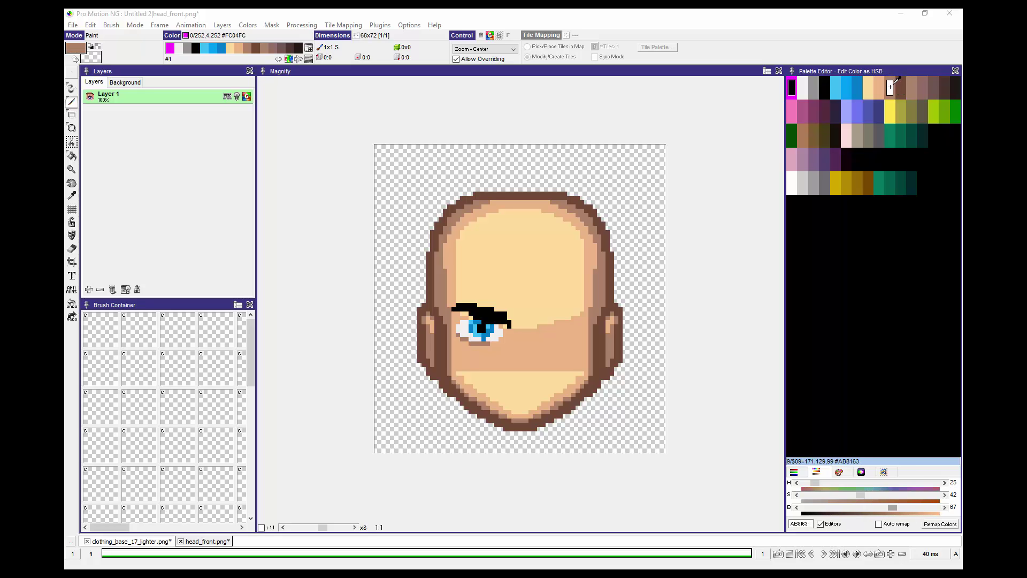
click(901, 84)
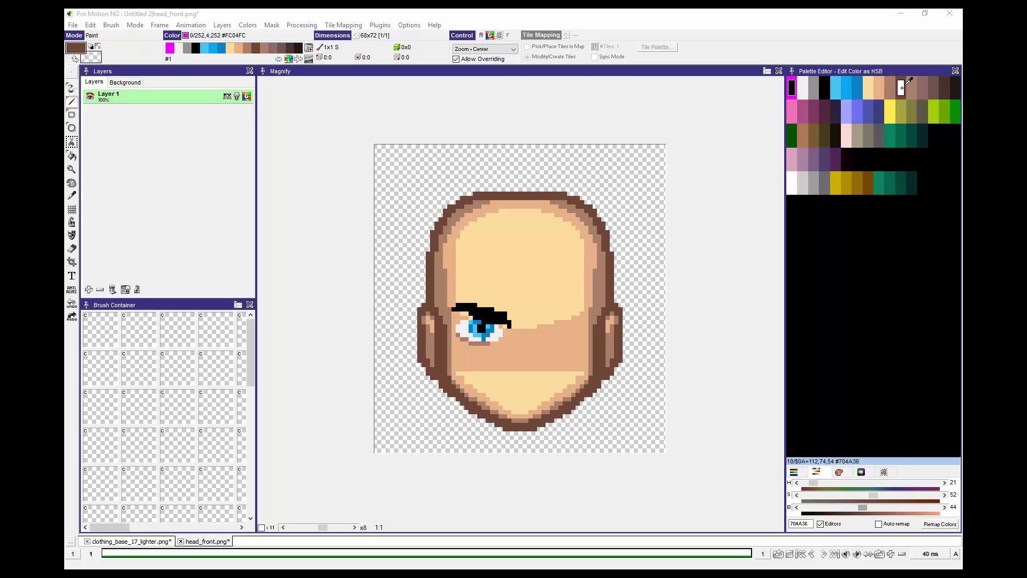
click(868, 84)
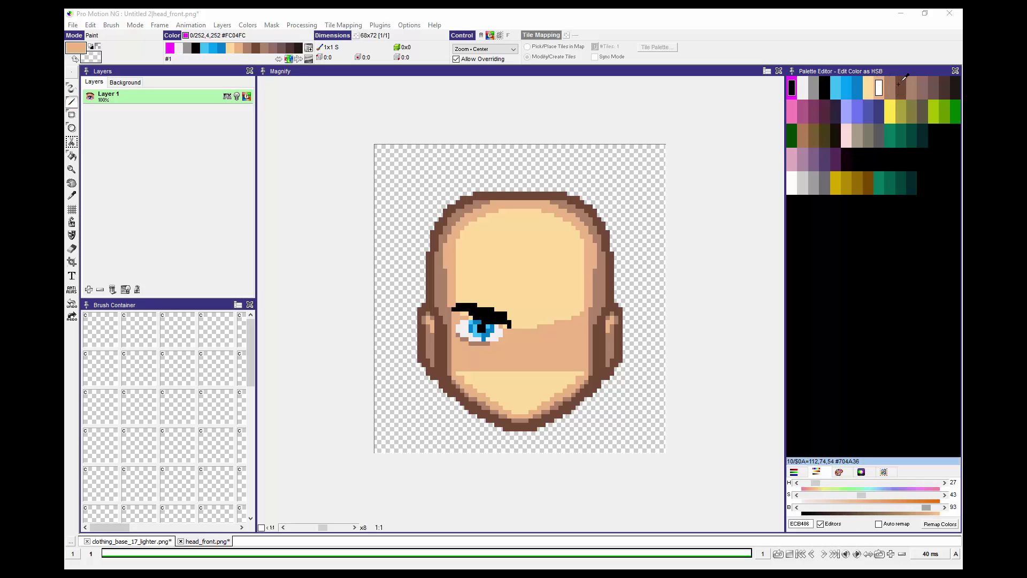
click(921, 86)
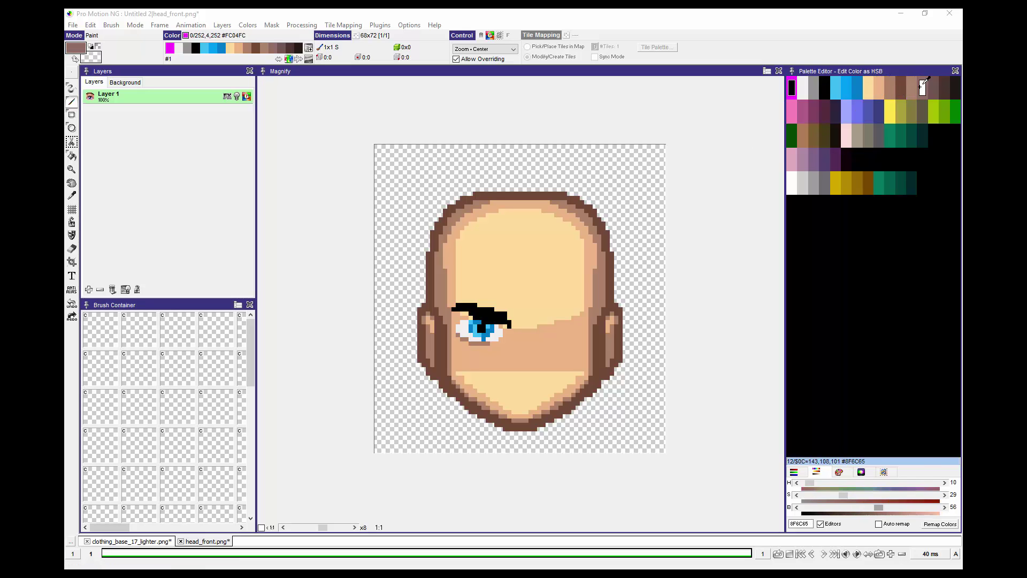
click(934, 81)
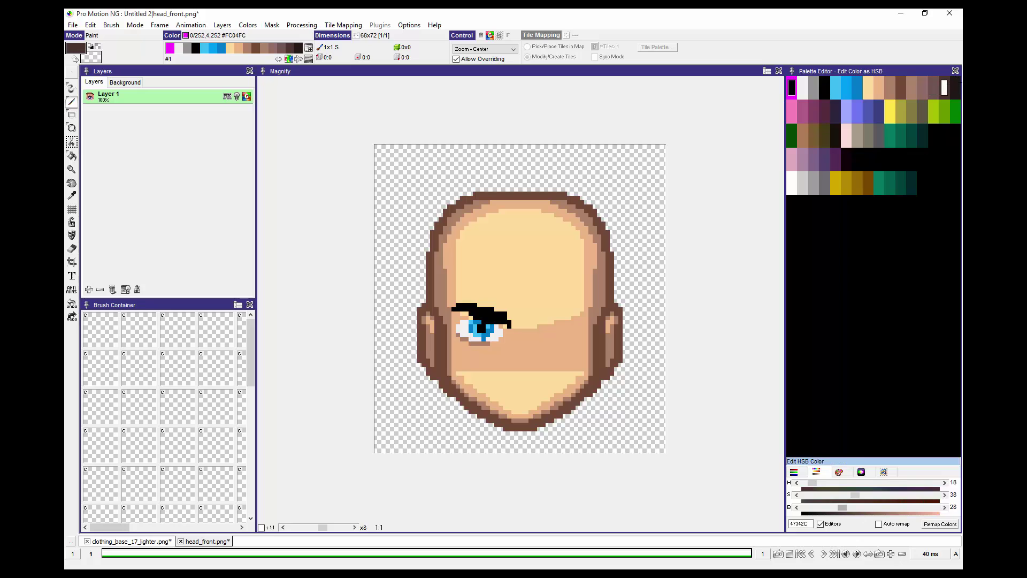
click(956, 81)
click(803, 110)
click(813, 108)
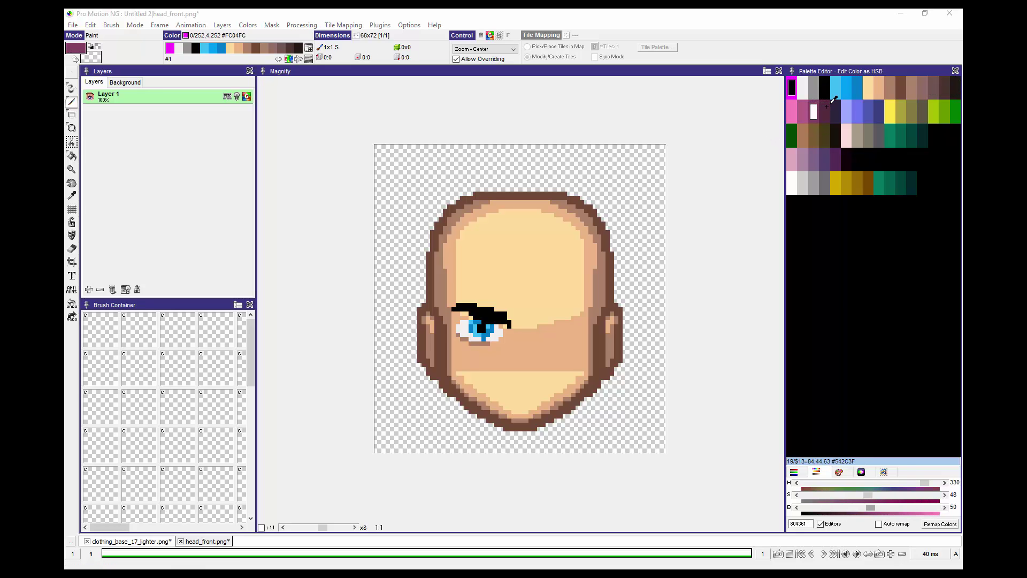
click(825, 108)
click(836, 106)
click(825, 106)
click(815, 106)
click(805, 106)
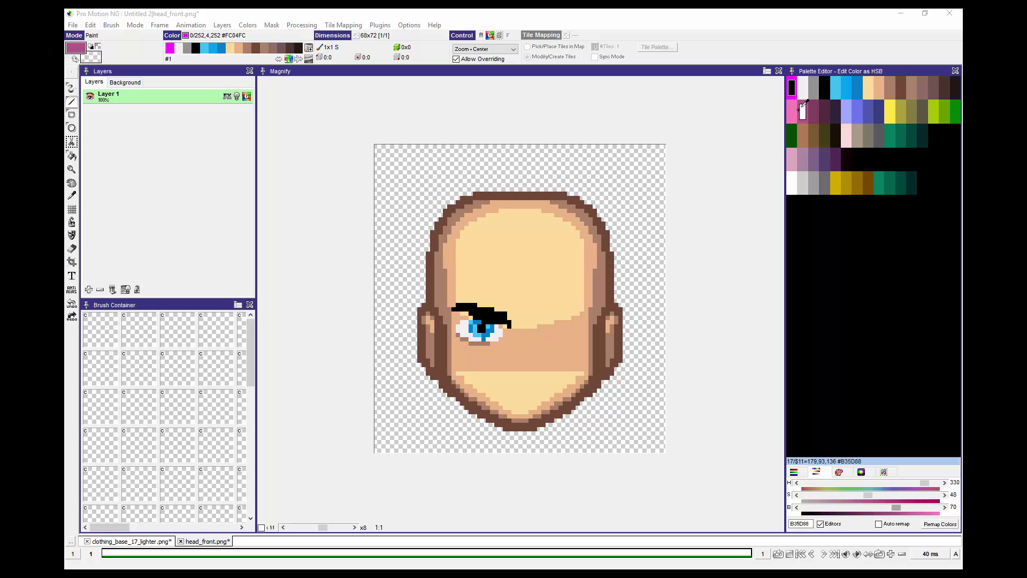
click(793, 109)
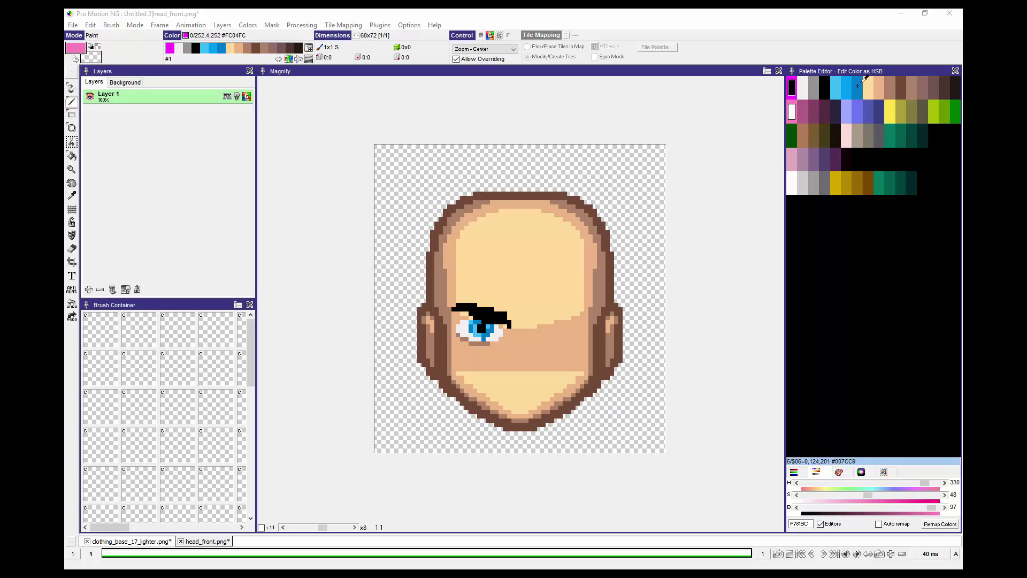
click(878, 85)
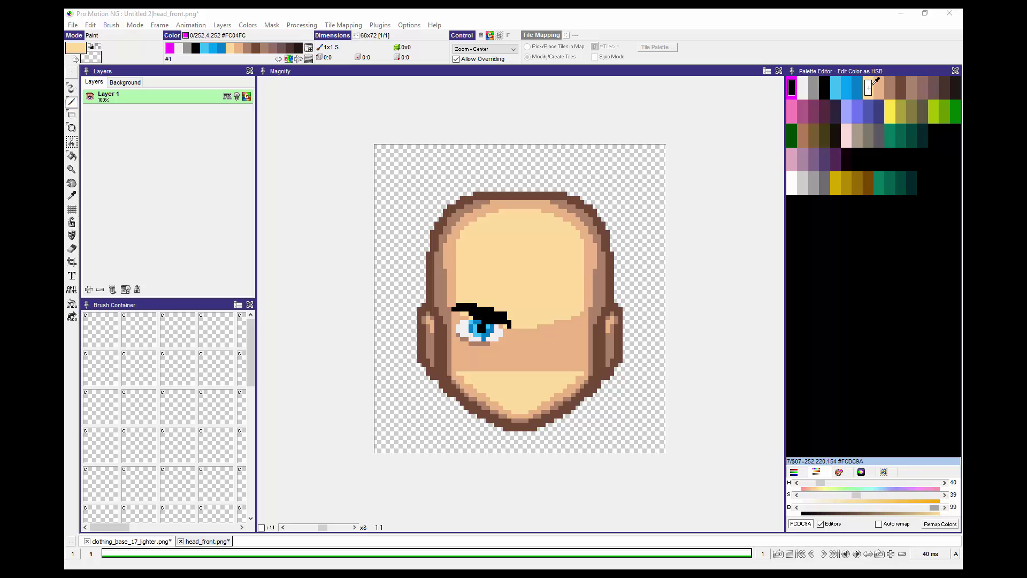
click(900, 82)
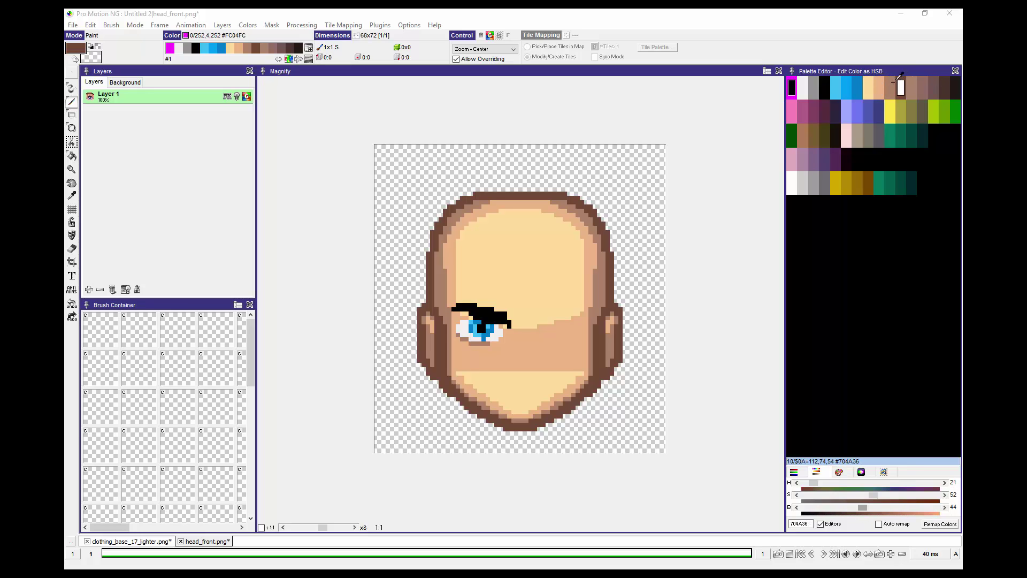
click(865, 85)
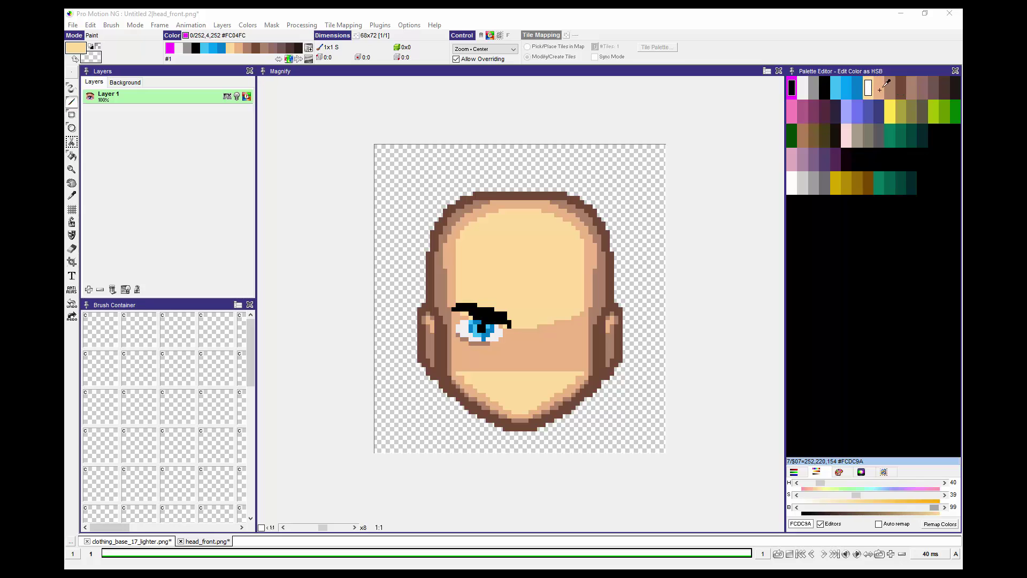
key(d)
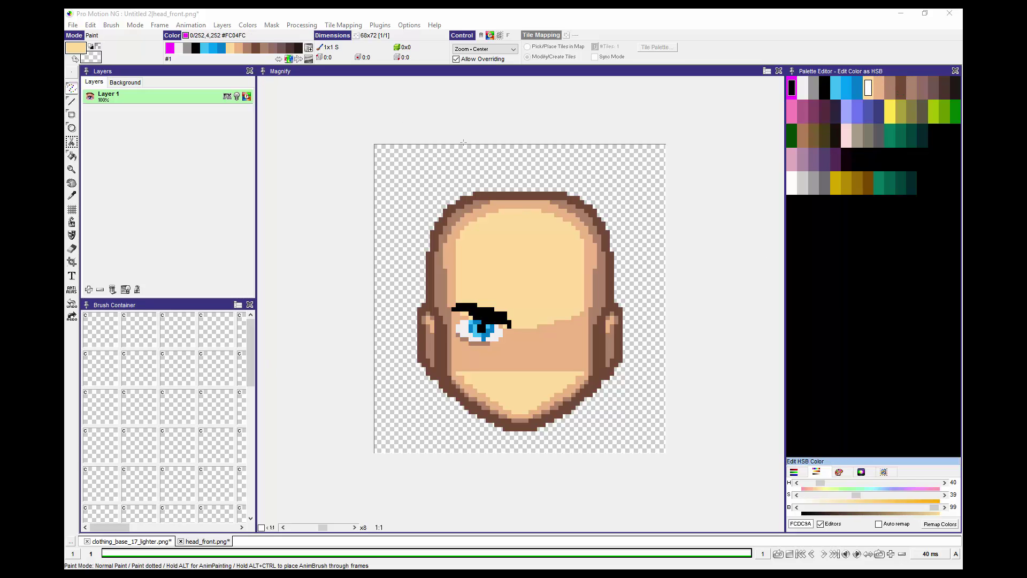
Grab the left half of the head, flip it horizontally, and stamp it onto the right side.
key(b)
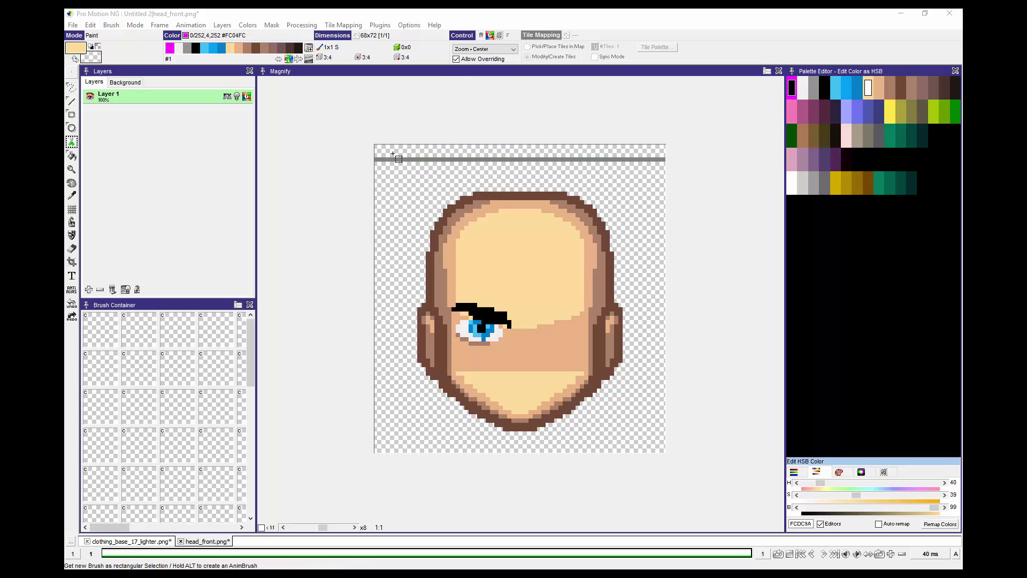
drag(389, 172, 518, 454)
key(x)
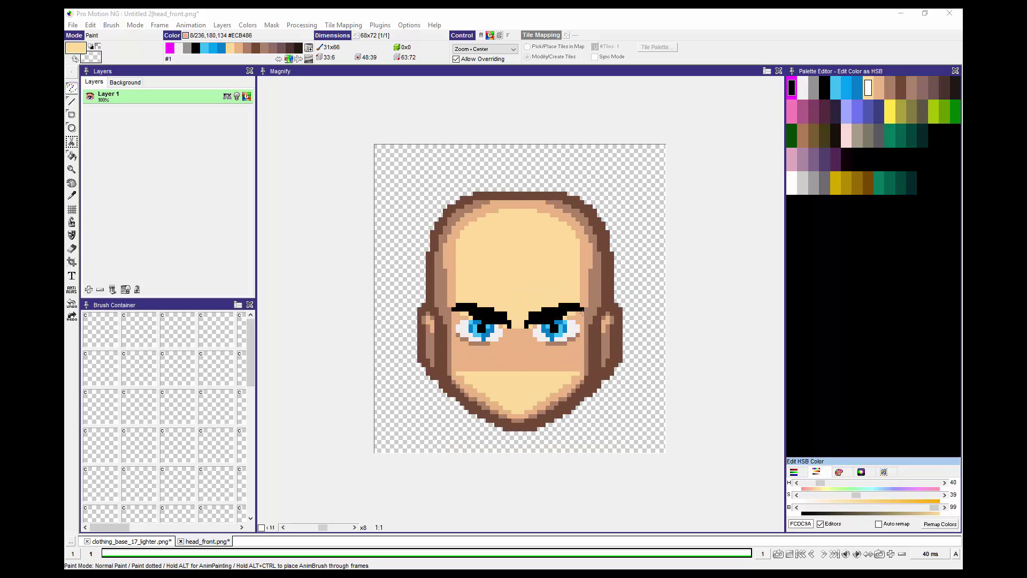
click(530, 289)
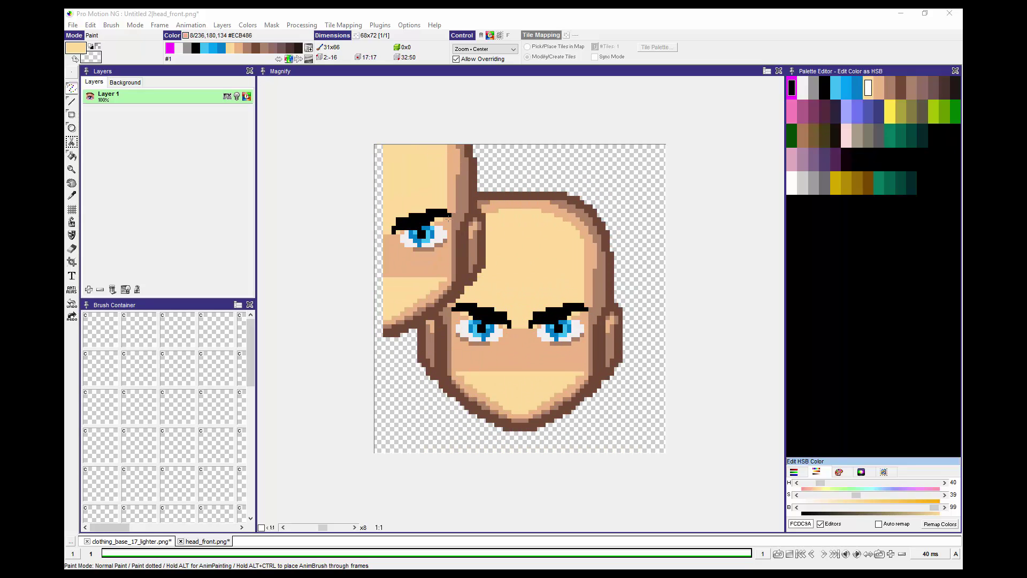
key(period)
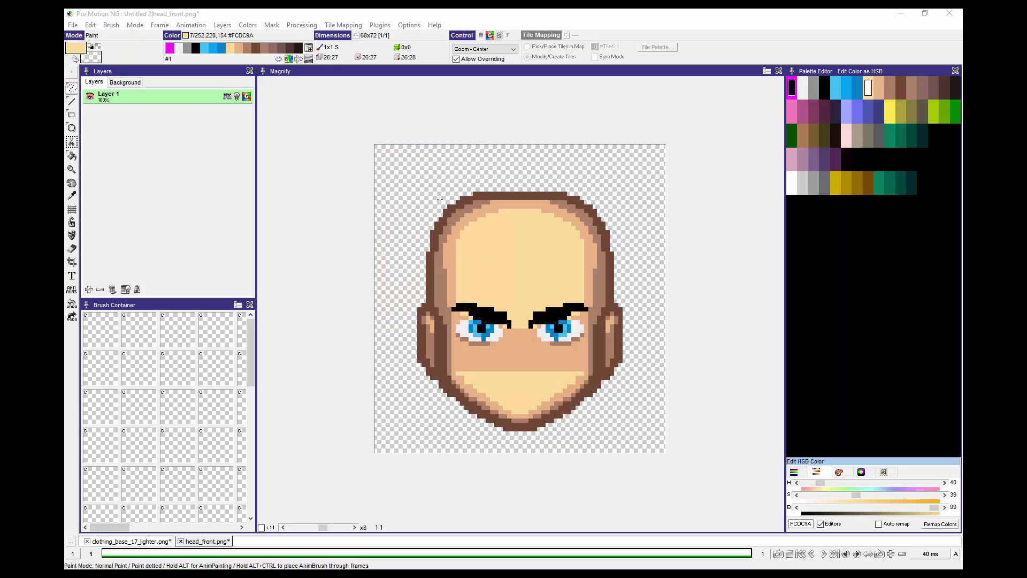
click(72, 25)
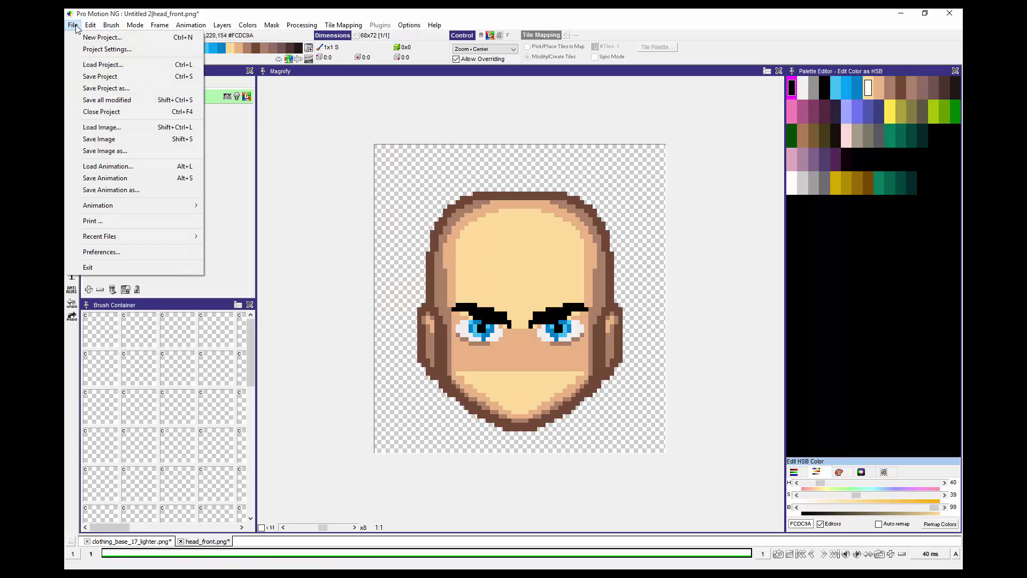
click(122, 150)
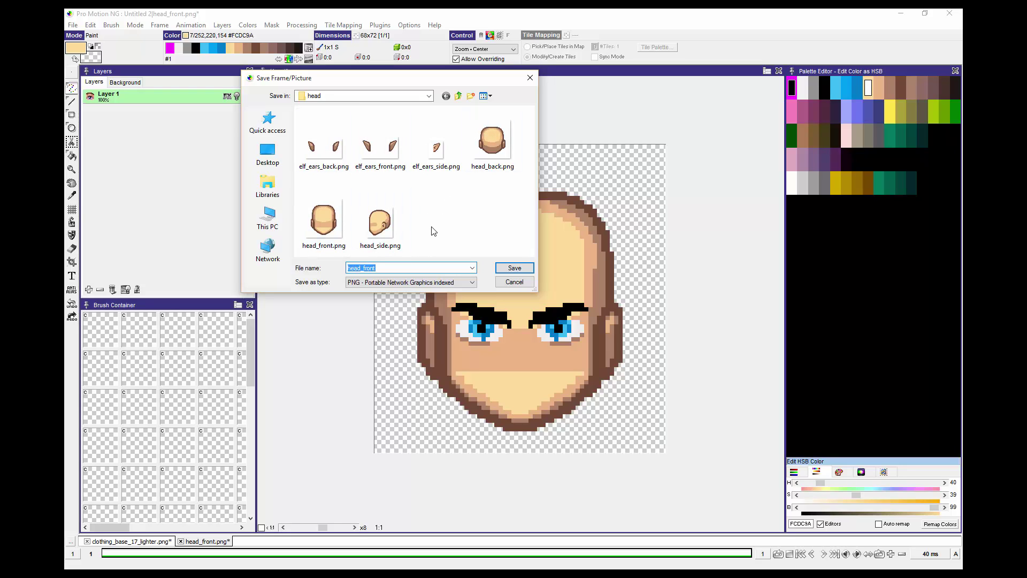
click(503, 282)
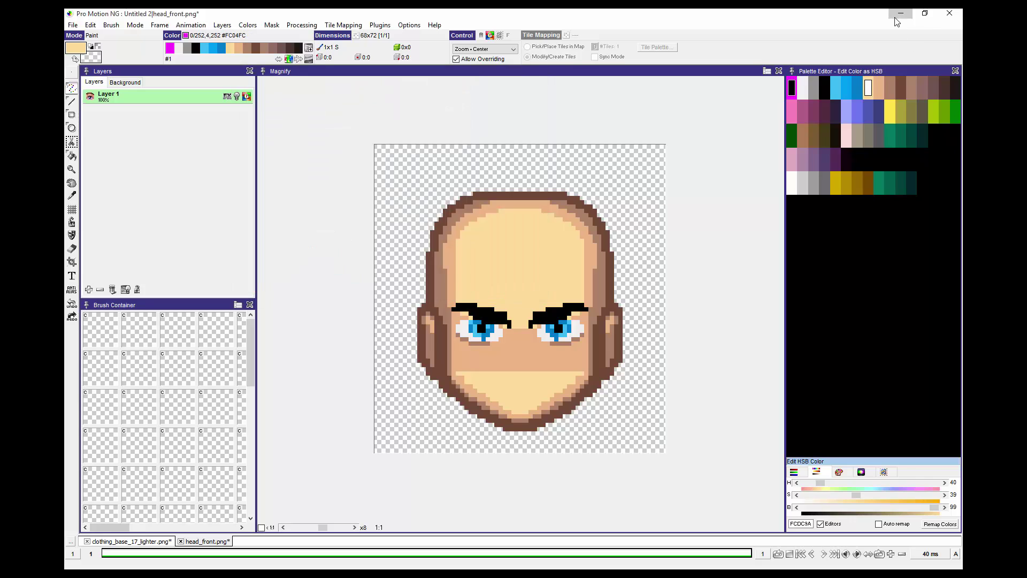
Browse from the male folder back up to RPG_pack_128, then into _palettes/skin_tones.
click(900, 14)
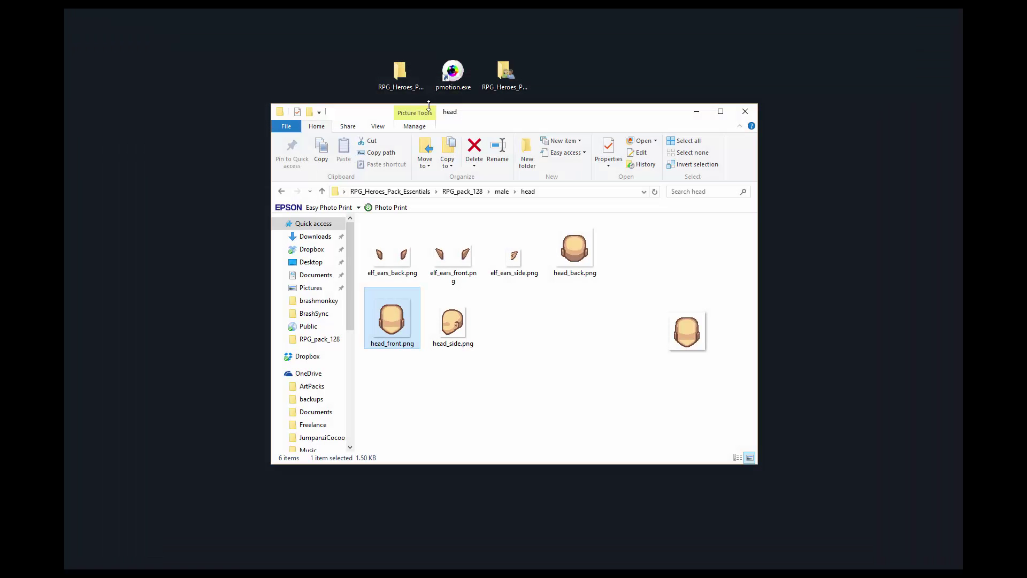
click(281, 191)
click(280, 191)
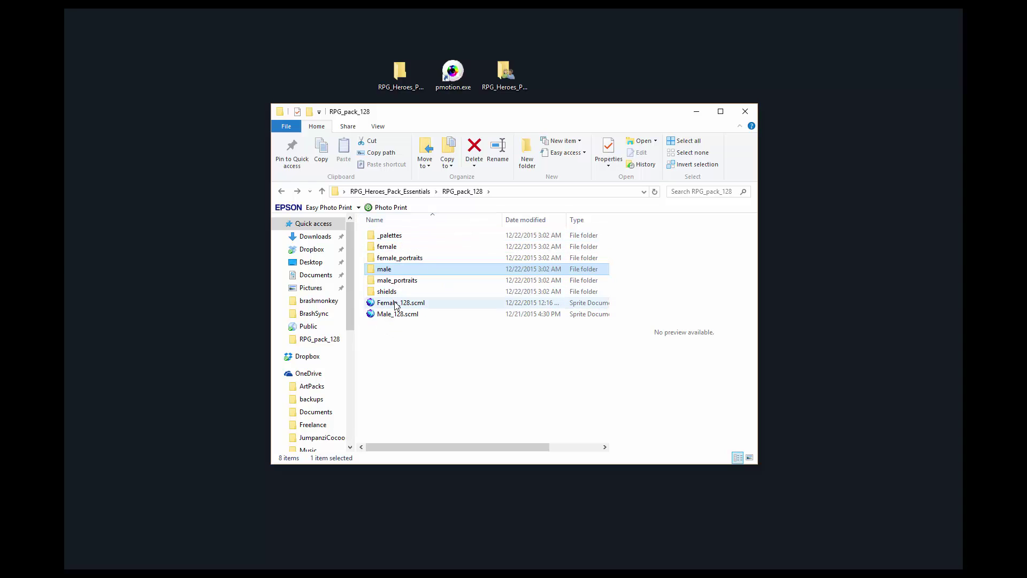
double_click(388, 236)
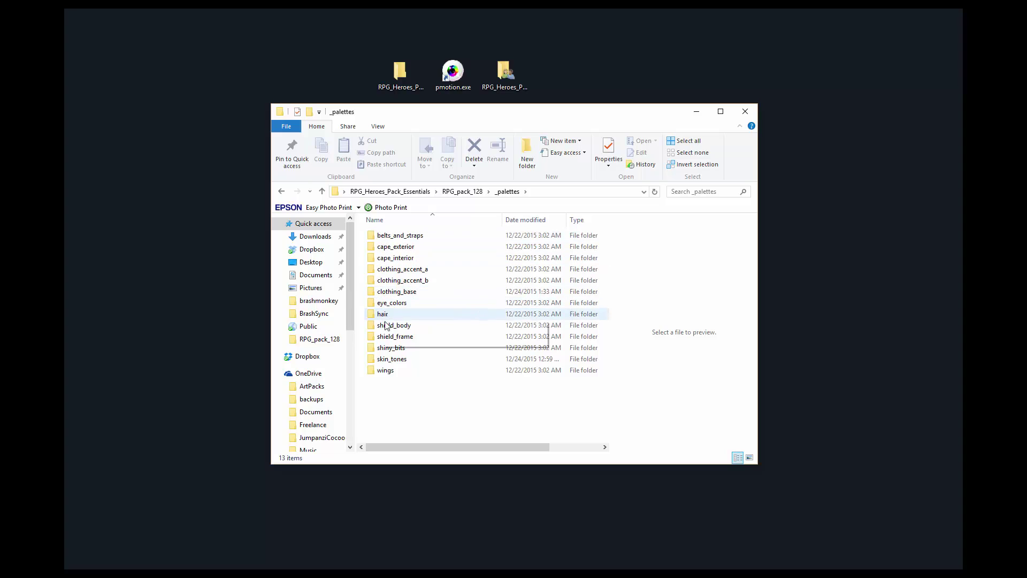
double_click(392, 358)
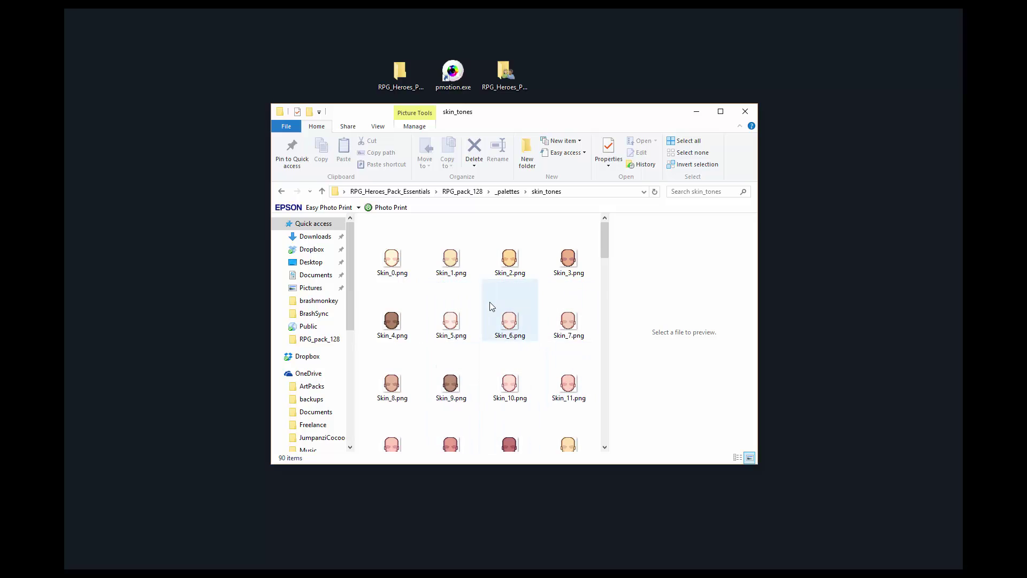
Drag Skin_0.png into Pro Motion NG to open it as a new image.
scroll(490, 302, down, 3)
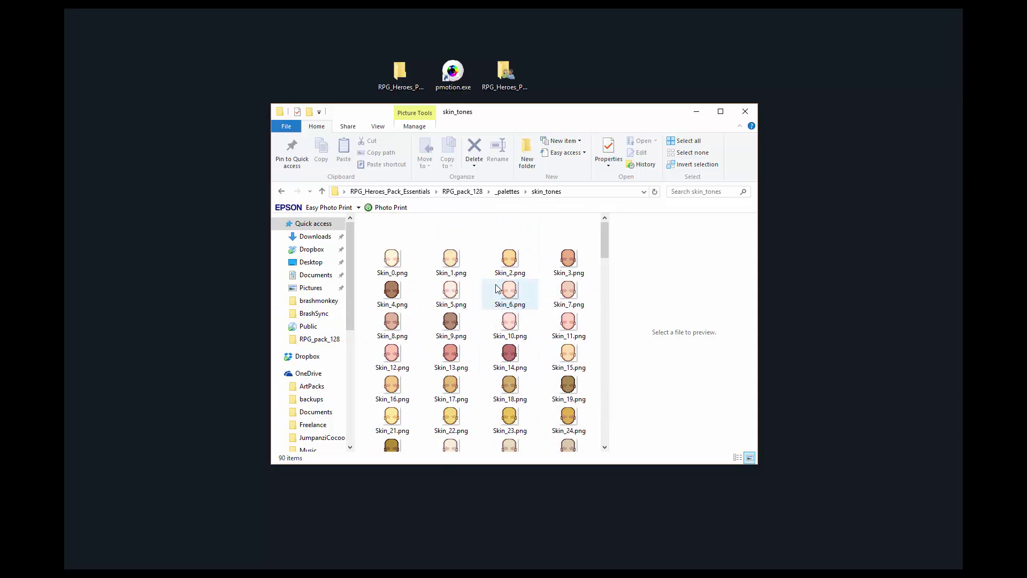
click(396, 264)
drag(397, 264, 417, 198)
scroll(569, 257, up, 3)
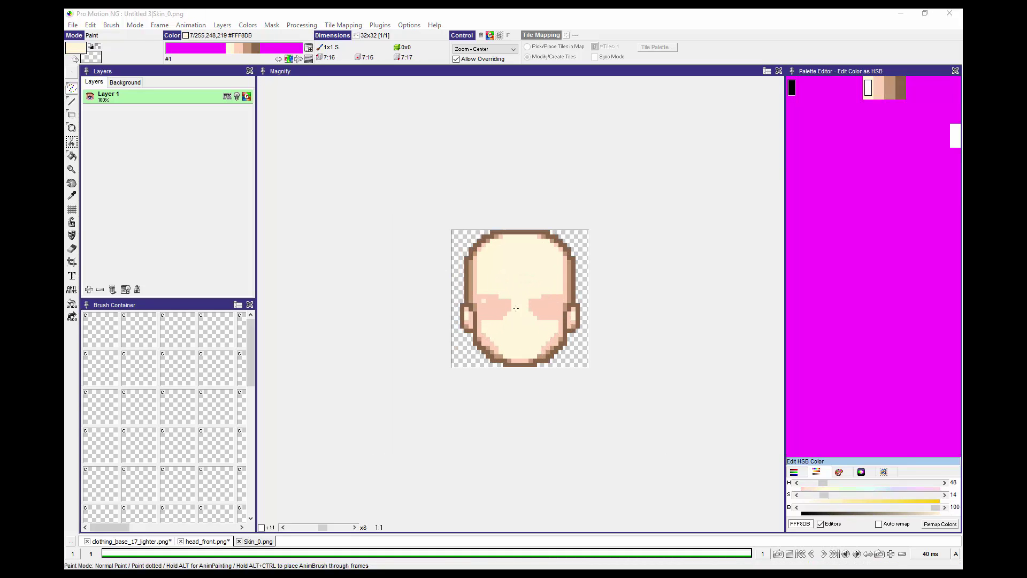
Switch the colour editor to RGB and inspect Skin_0's cream and magenta #FF00FF entries.
click(798, 80)
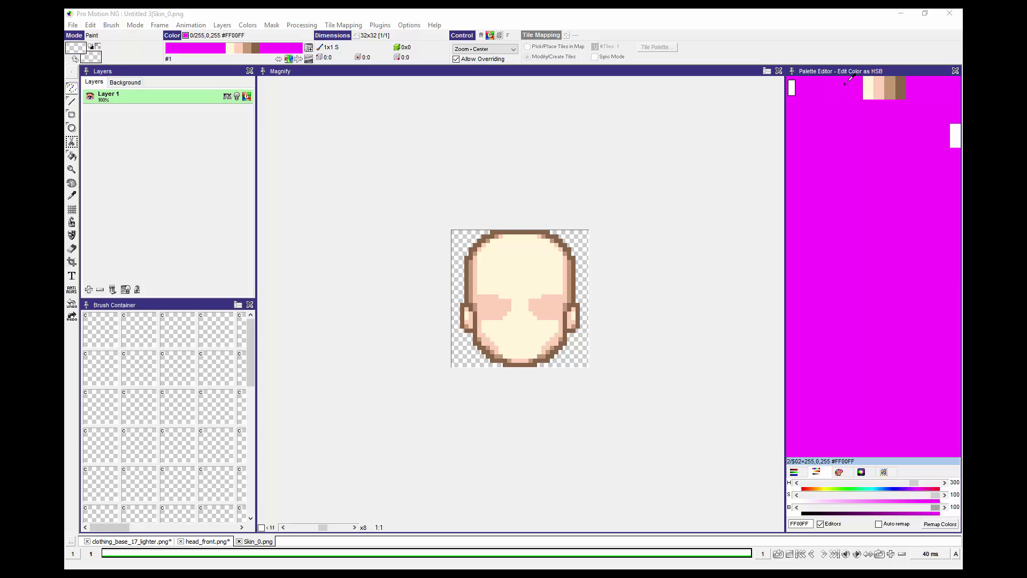
click(854, 79)
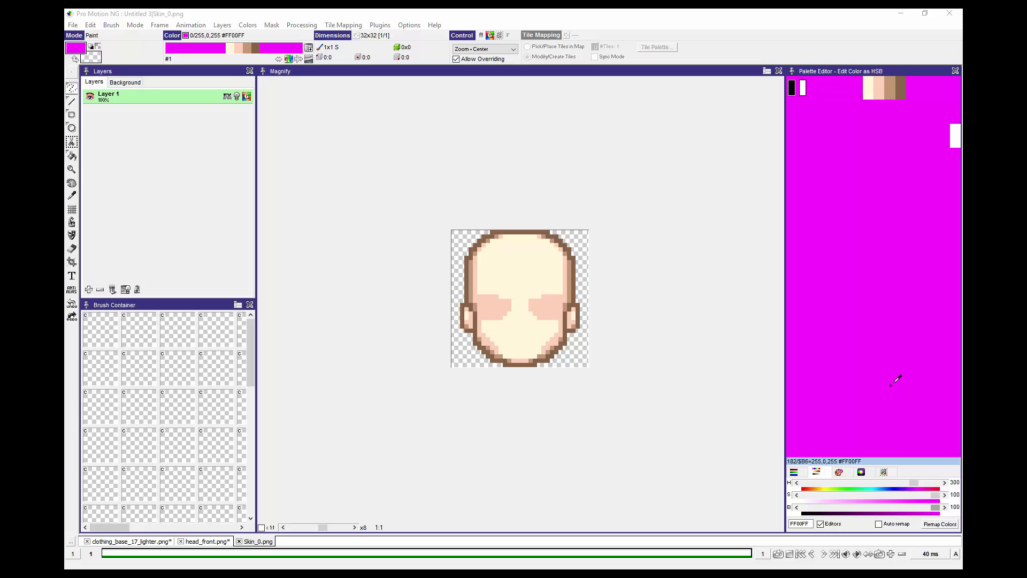
click(794, 473)
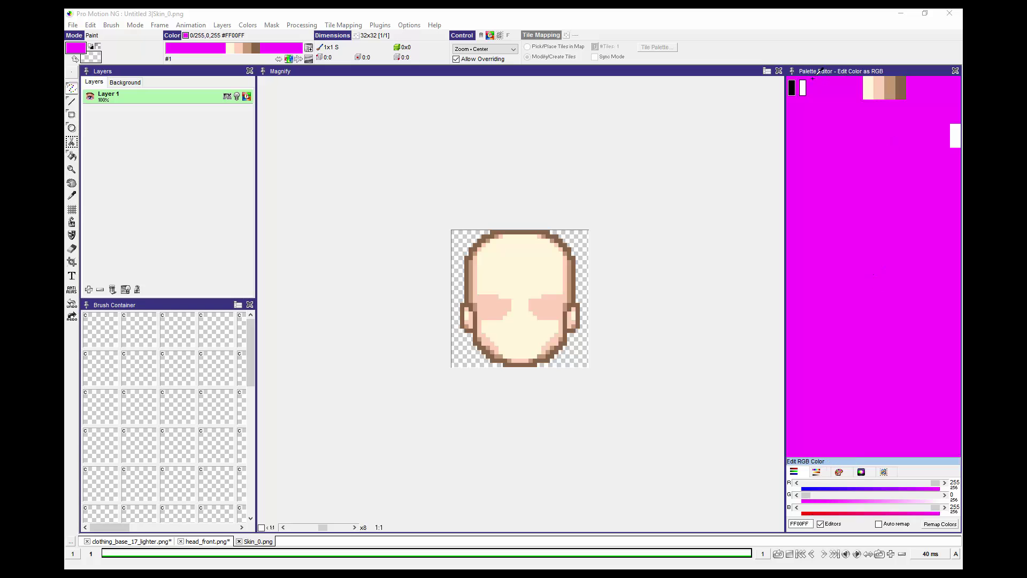
click(867, 87)
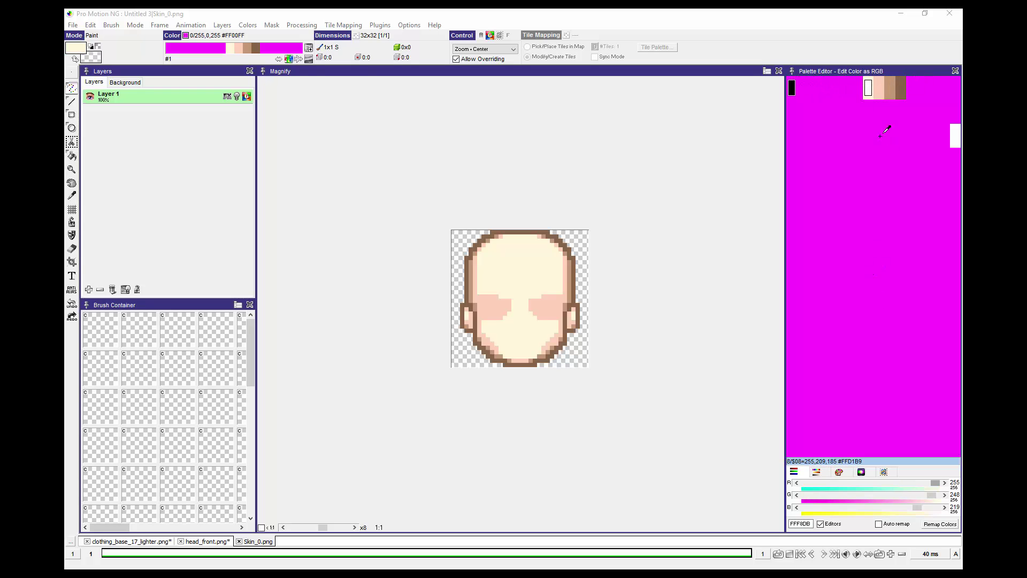
click(861, 185)
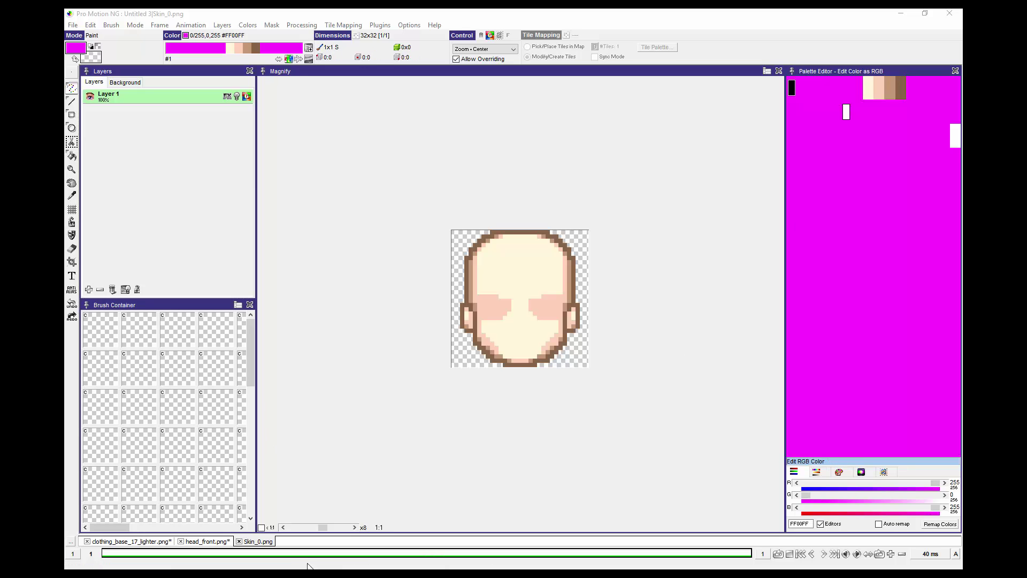
Check the tan skin and dark brown outline colours in the head_front palette.
click(206, 541)
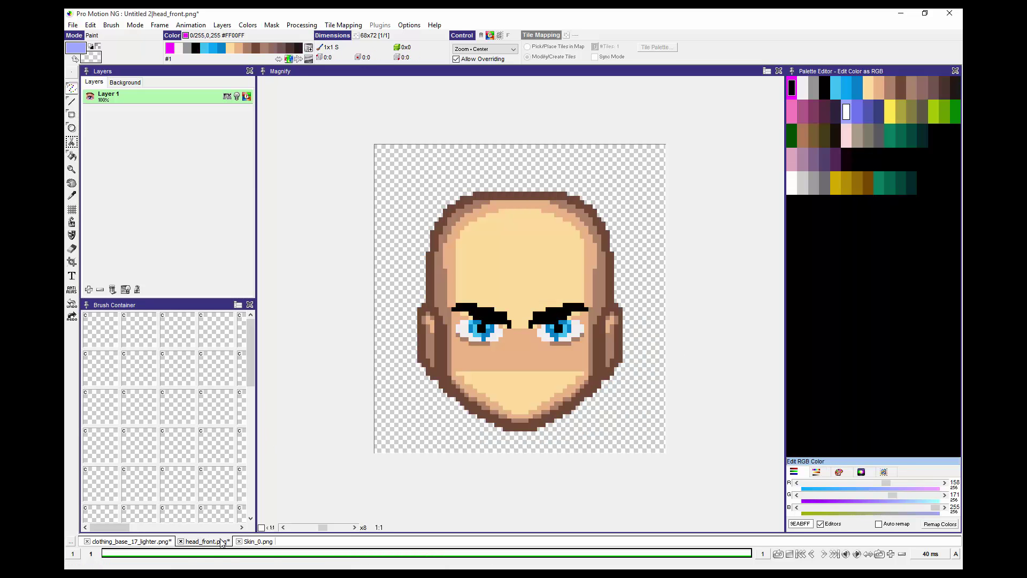
click(868, 87)
click(878, 87)
click(889, 85)
click(901, 86)
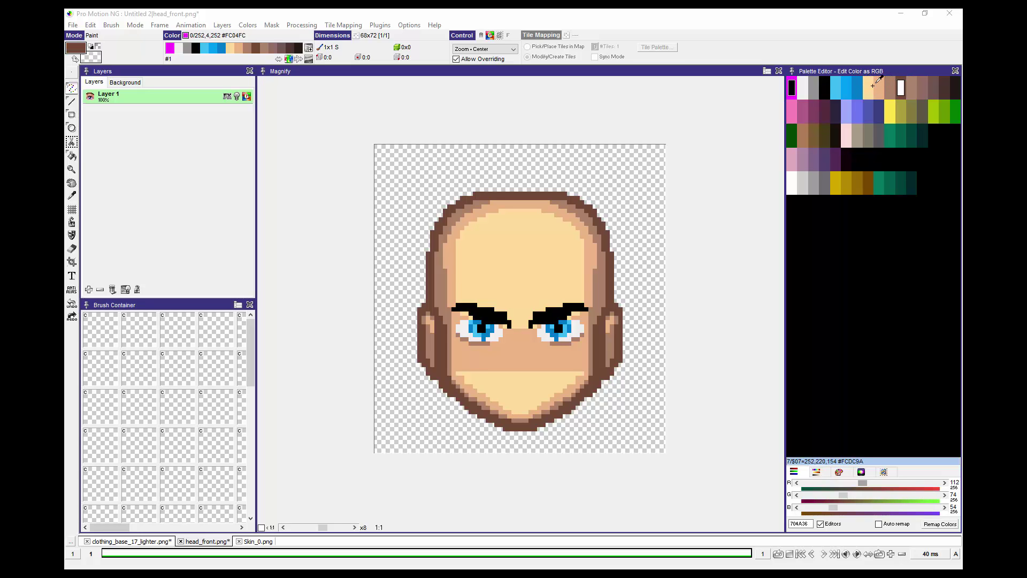
Paint a magenta test pixel on Skin_0's forehead, then undo it.
key(ctrl+Tab)
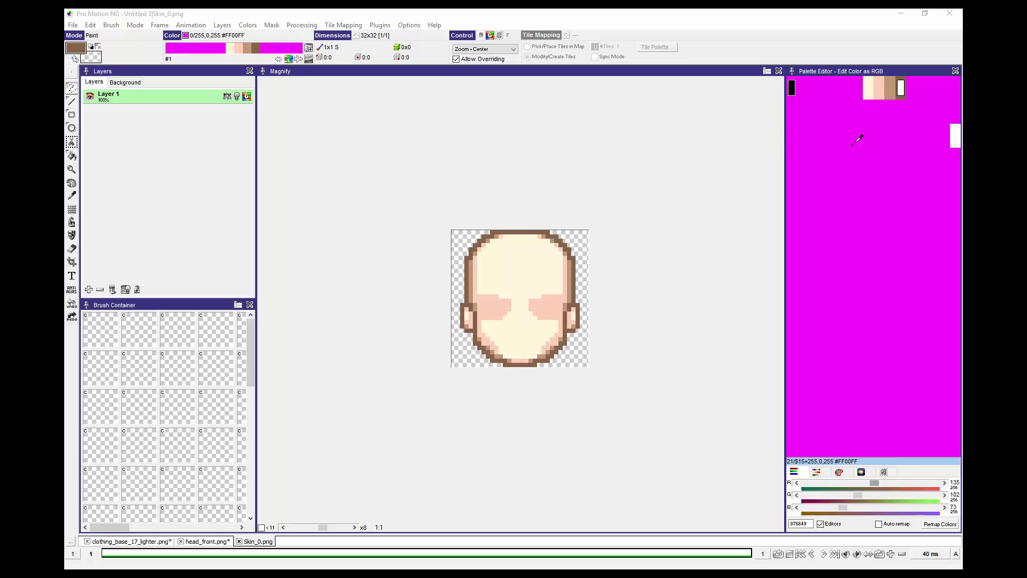
click(856, 139)
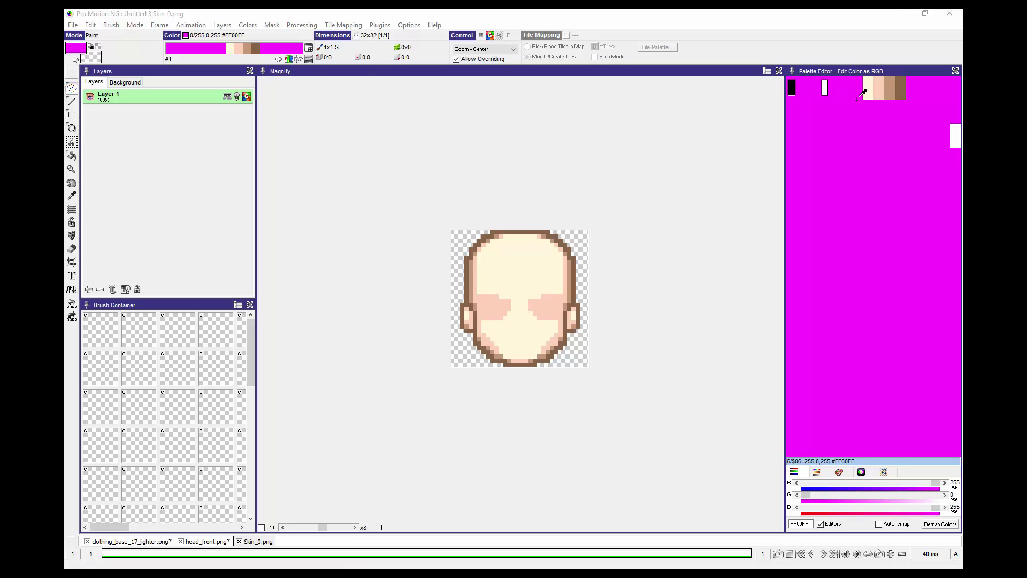
click(517, 275)
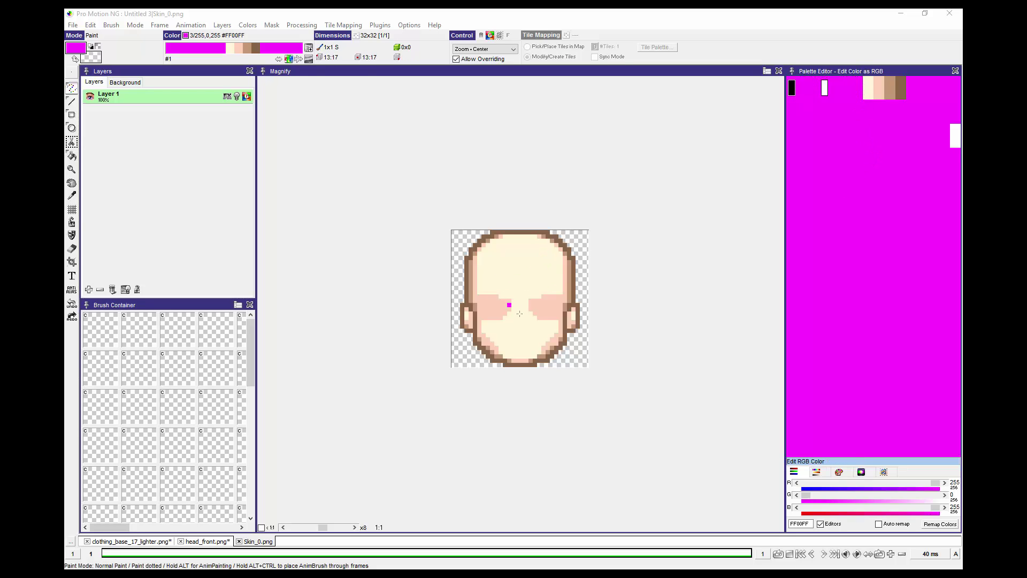
key(ctrl+z)
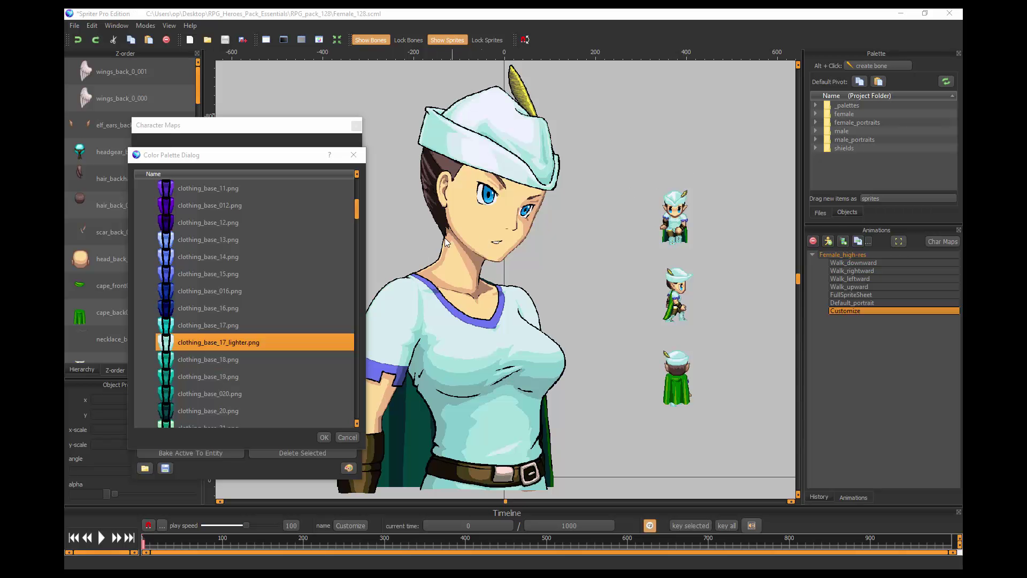
Preview clothing_base_0 through clothing_base_8 palettes on the character's outfit.
scroll(241, 270, up, 4)
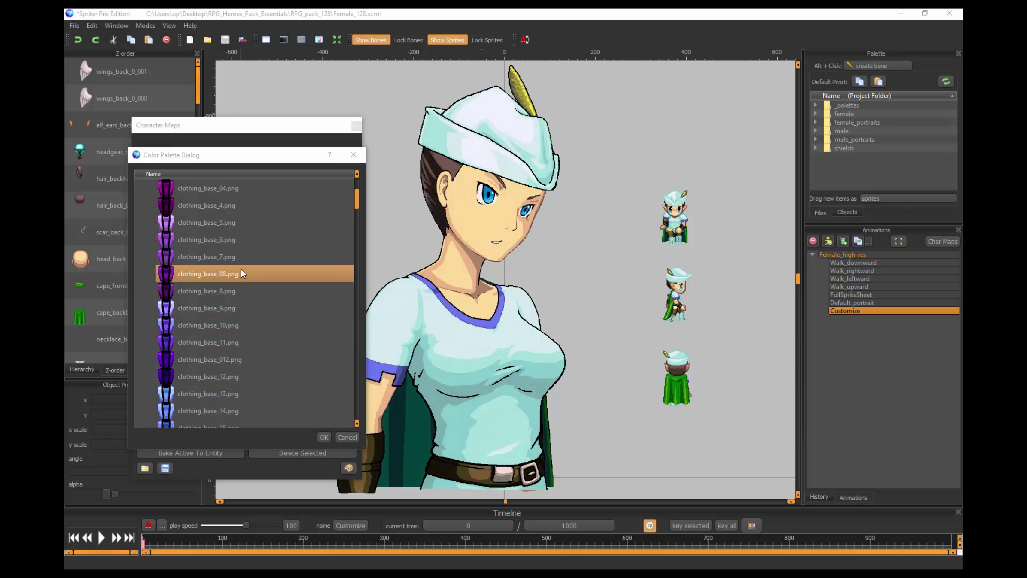
scroll(240, 268, up, 1)
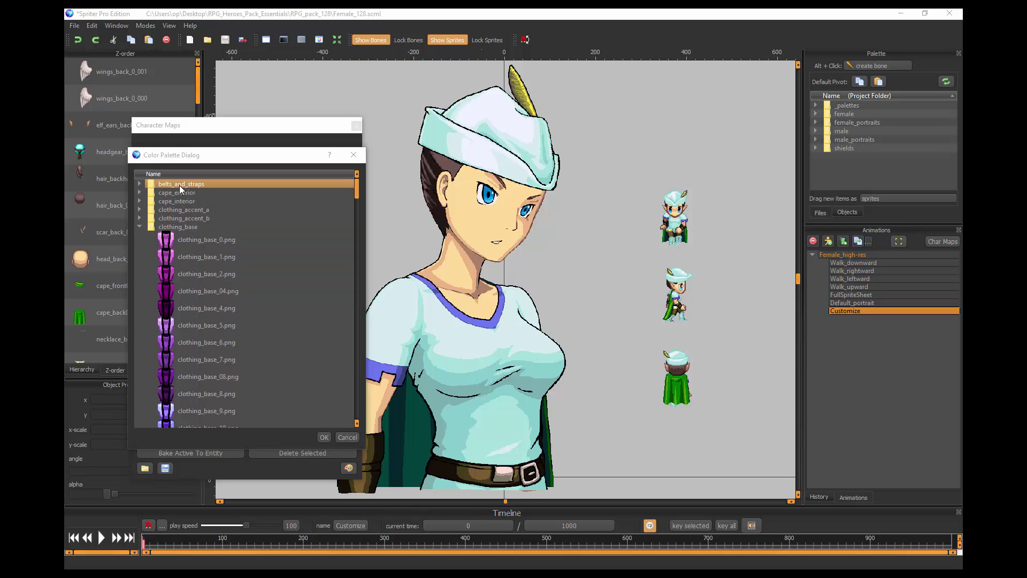
click(191, 241)
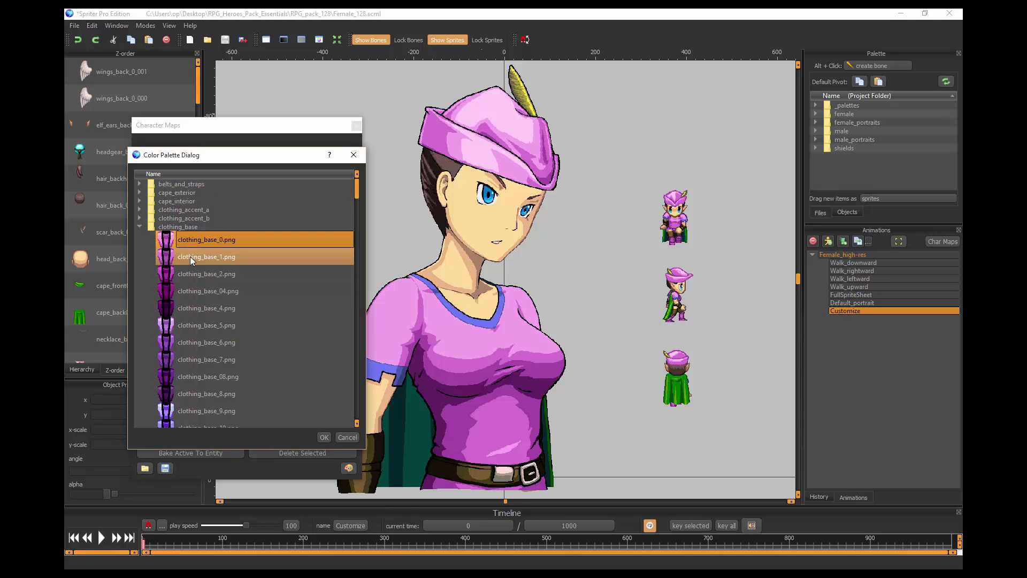
click(189, 261)
click(191, 274)
click(196, 304)
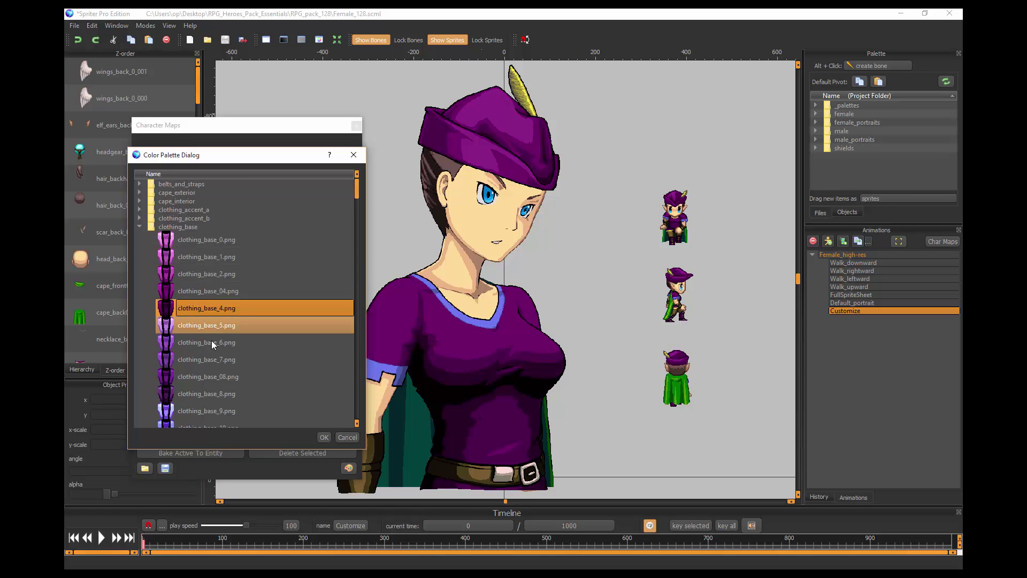
click(210, 357)
click(212, 331)
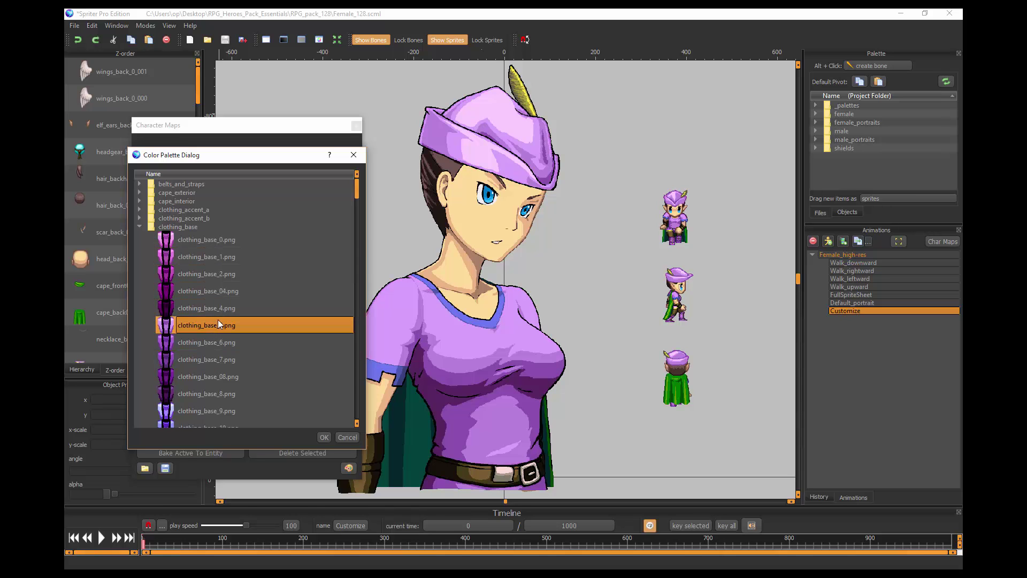
scroll(214, 348, down, 1)
click(200, 343)
click(190, 307)
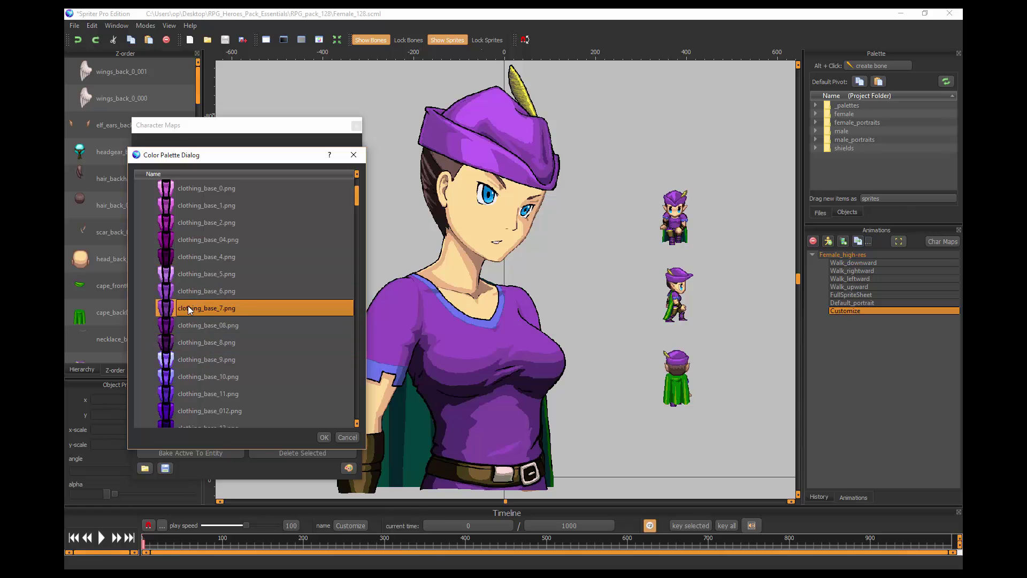
Try clothing_base_15, 020, 17_lighter and 17, settling on teal clothing_base_19.
scroll(199, 303, down, 1)
scroll(199, 302, down, 4)
click(211, 228)
click(203, 342)
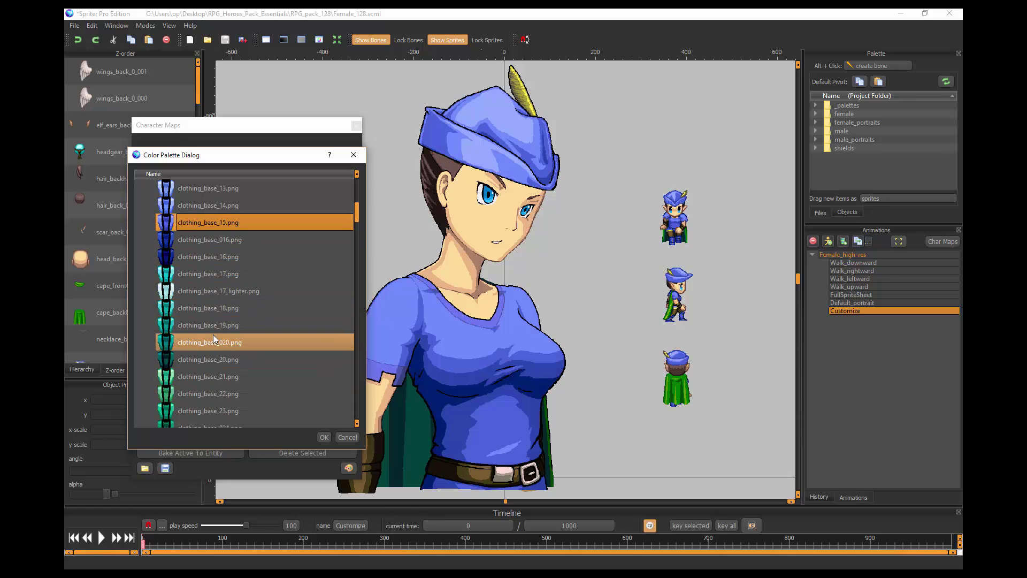
click(201, 297)
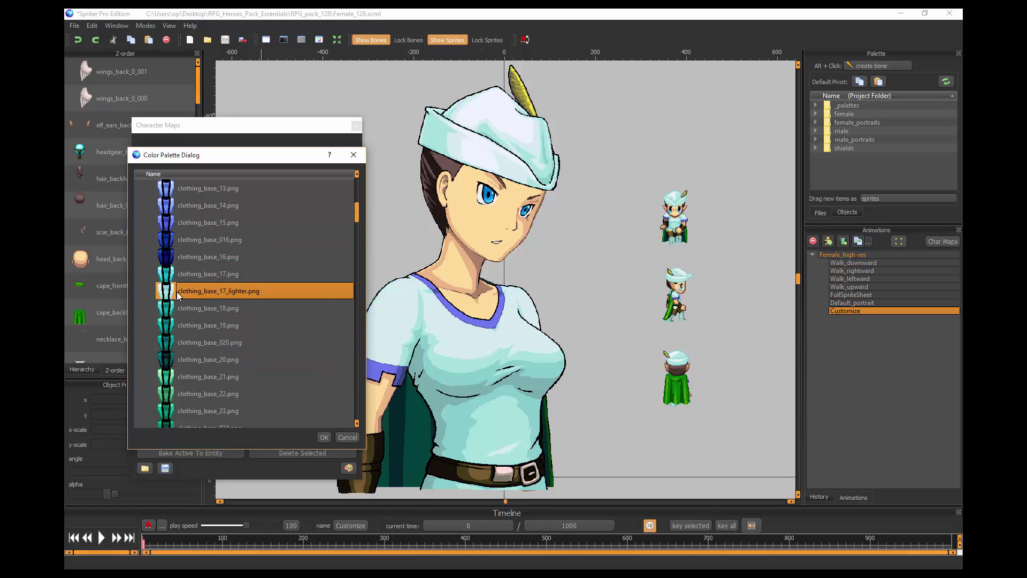
click(209, 273)
click(216, 345)
click(206, 327)
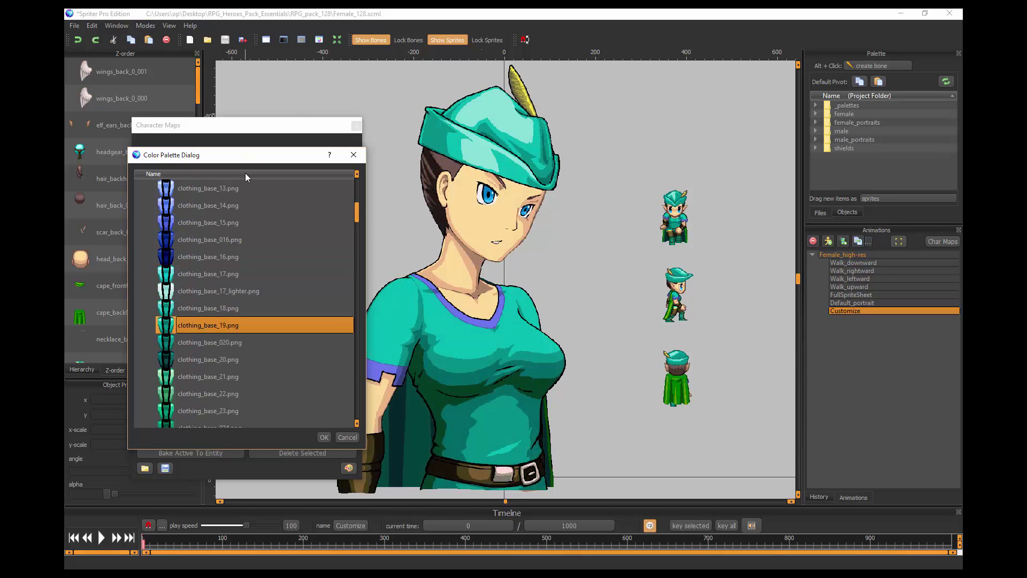
click(386, 259)
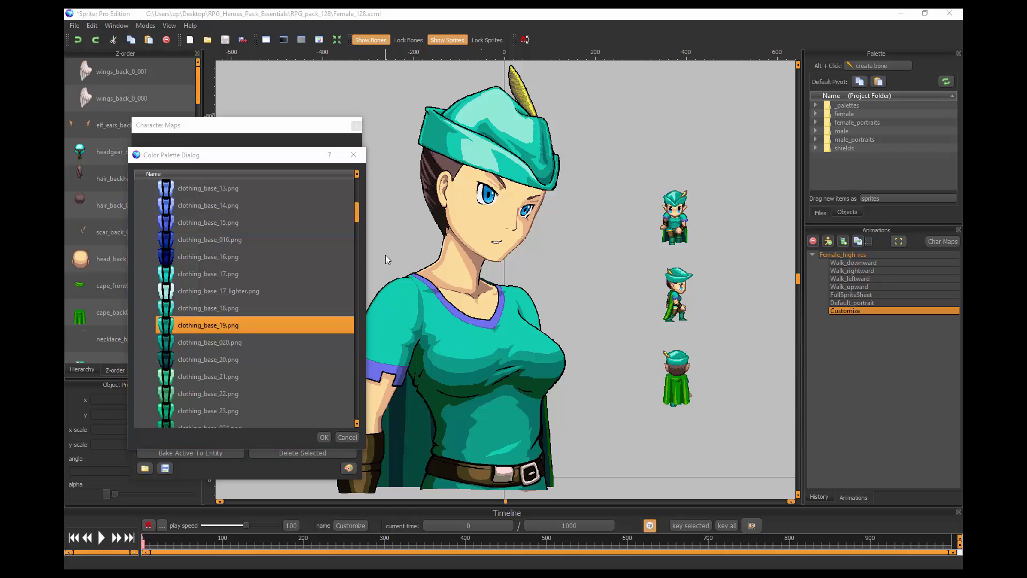